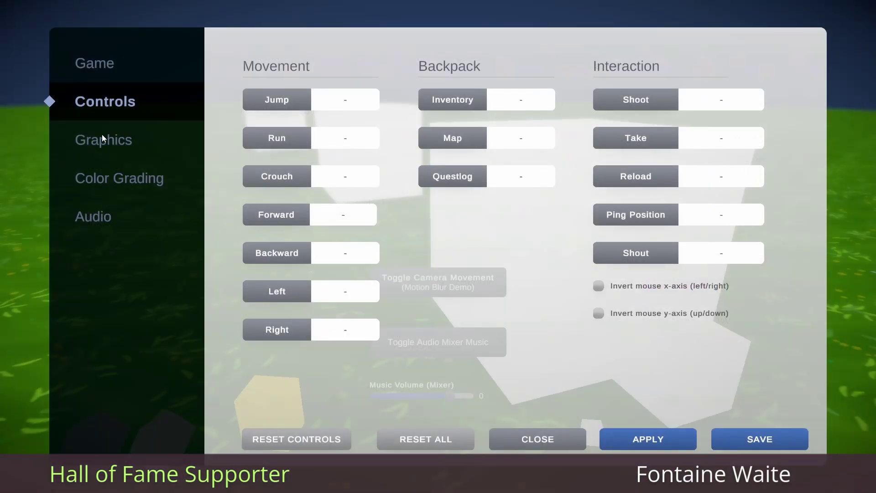
# - View the Graphics and Color Grading settings pages and the Controls page of the alternative menu layout
pyautogui.click(94, 138)
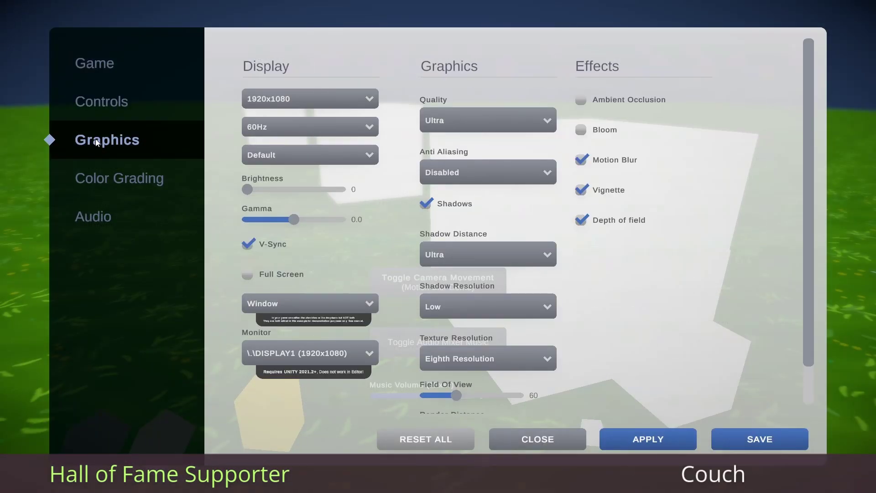
pyautogui.click(100, 178)
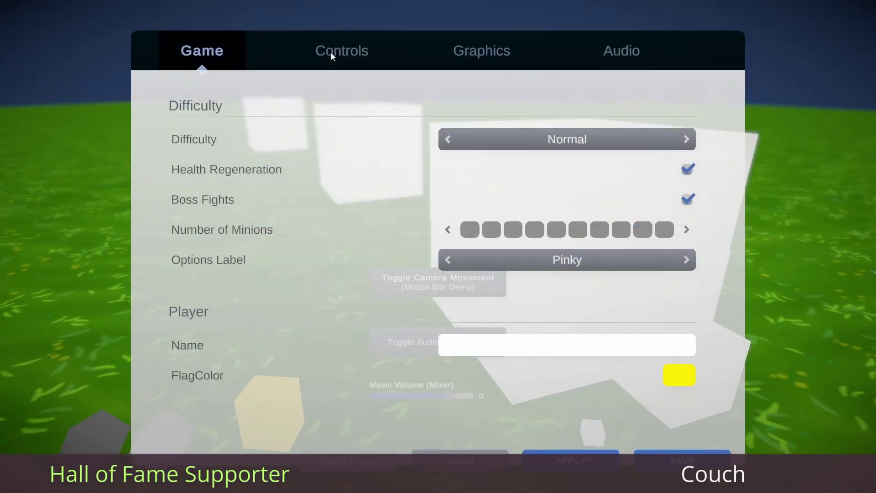
pyautogui.click(330, 53)
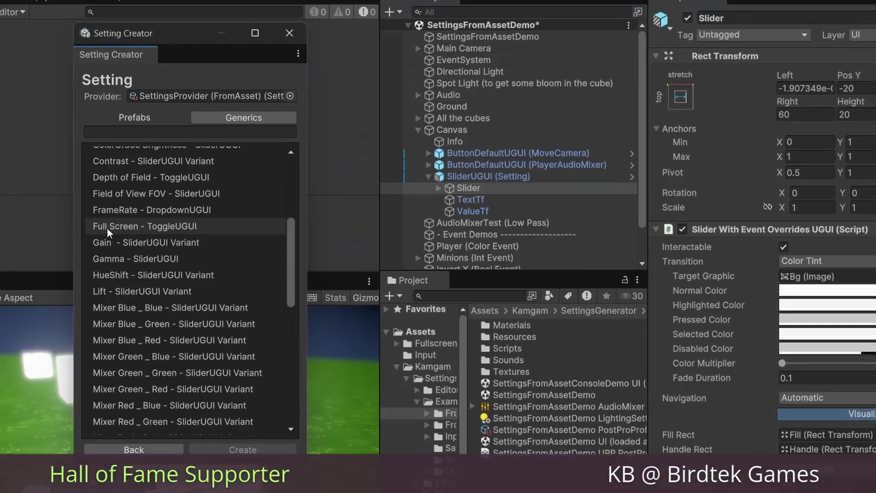
# - Add the Full Screen toggle, Gain slider and Gamma slider settings under the Slider object with the Setting Creator
pyautogui.click(108, 226)
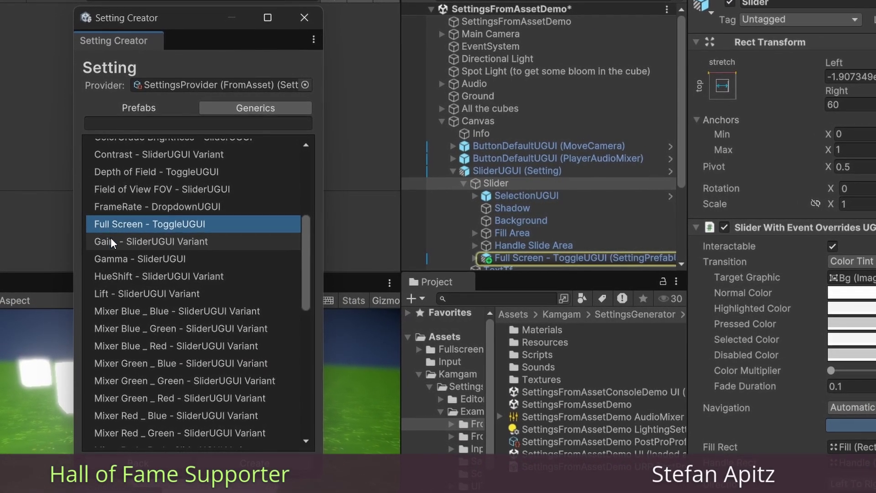
pyautogui.click(111, 240)
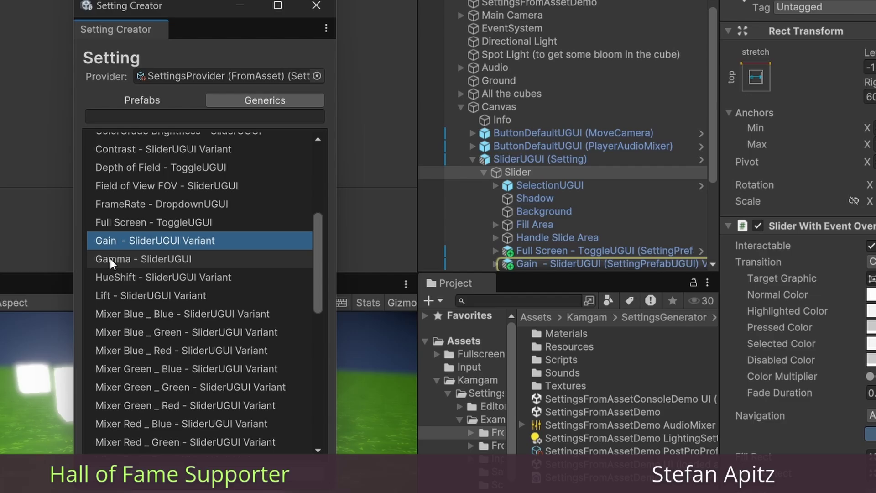
pyautogui.click(111, 258)
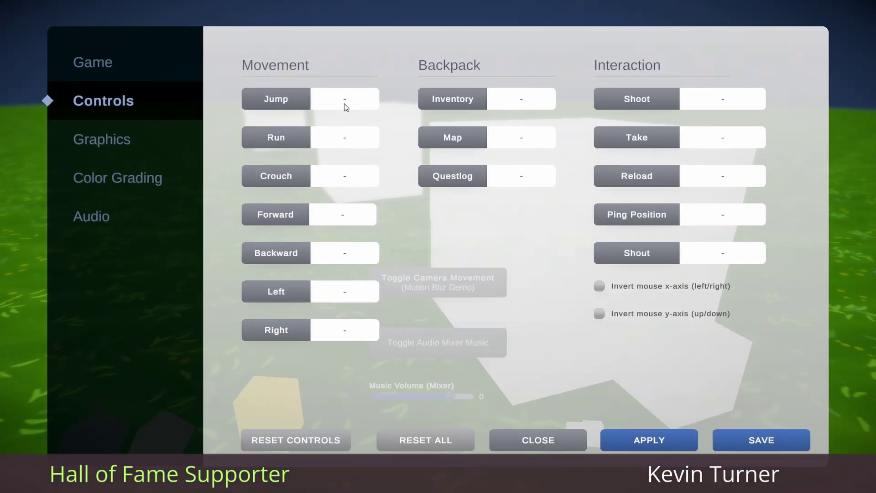
# - Bind the Jump action to Space, Run to Ctrl and Crouch to Z in the movement controls
pyautogui.click(344, 97)
pyautogui.press('space')
pyautogui.click(344, 136)
pyautogui.press('ctrl')
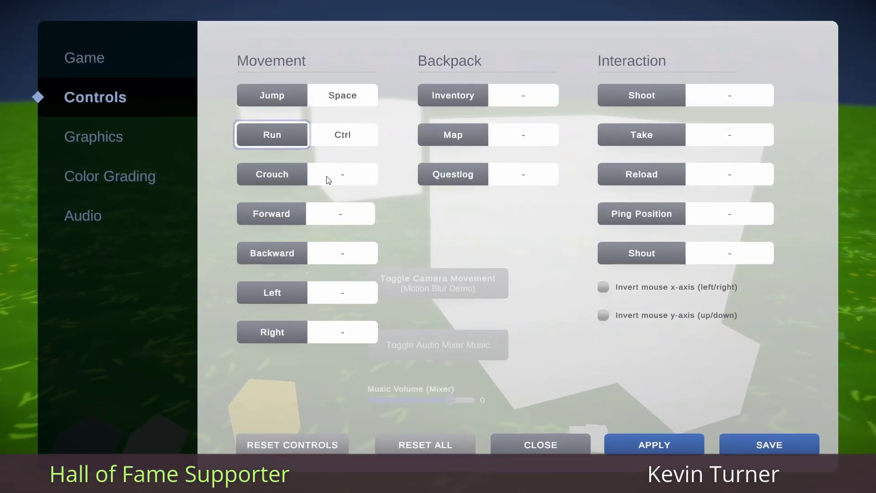
pyautogui.click(329, 177)
pyautogui.press('z')
# - Bind the directional movement controls: Forward to W, Backward to S, Left to A and Right to D
pyautogui.click(333, 212)
pyautogui.press('w')
pyautogui.click(331, 253)
pyautogui.press('s')
pyautogui.click(324, 294)
pyautogui.press('a')
pyautogui.click(327, 332)
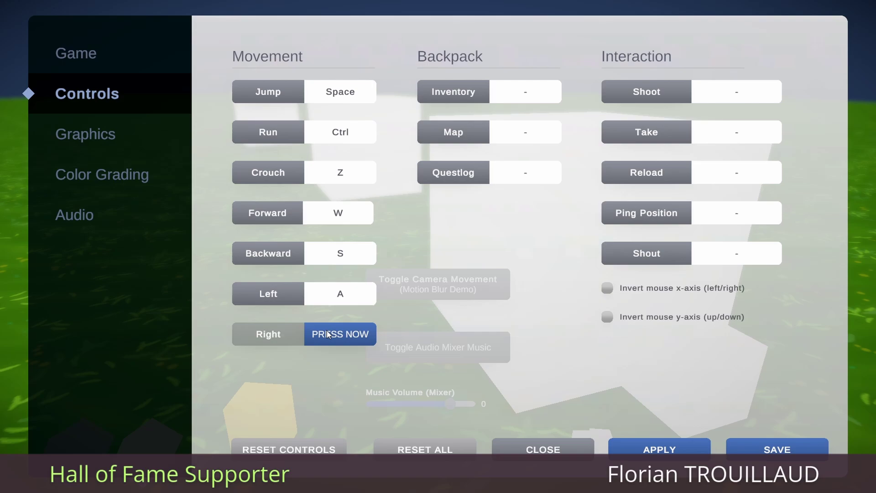
pyautogui.press('d')
# - Bind the backpack controls: Inventory to I, Map to M and Questlog to Q
pyautogui.click(524, 94)
pyautogui.click(525, 171)
pyautogui.press('q')
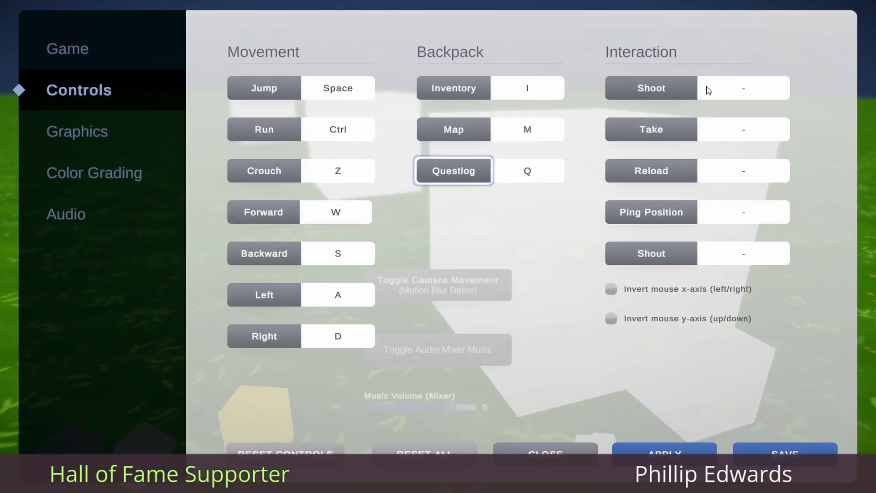
# - Bind the interaction controls: Shoot to the left mouse button, Take to E, Reload to R, Ping Position to P and Shout to Shift
pyautogui.click(711, 90)
pyautogui.click(712, 90)
pyautogui.click(743, 128)
pyautogui.press('e')
pyautogui.click(752, 169)
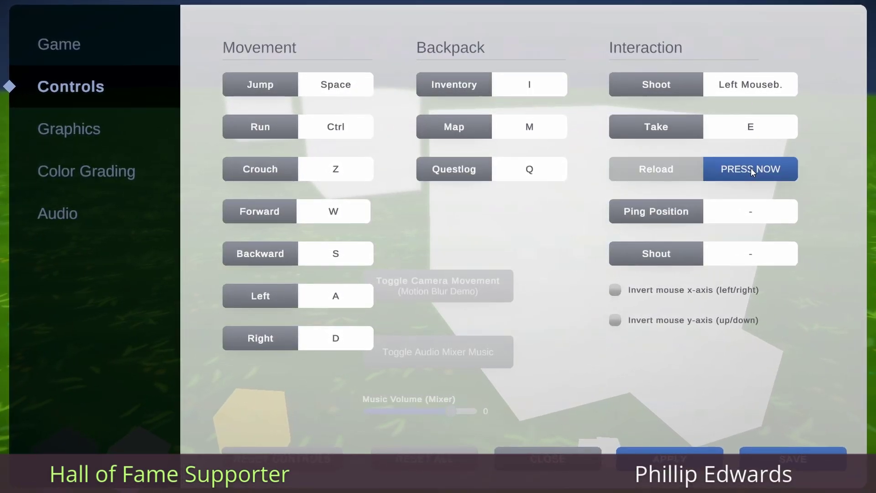
pyautogui.press('r')
pyautogui.click(781, 213)
pyautogui.press('p')
pyautogui.click(775, 253)
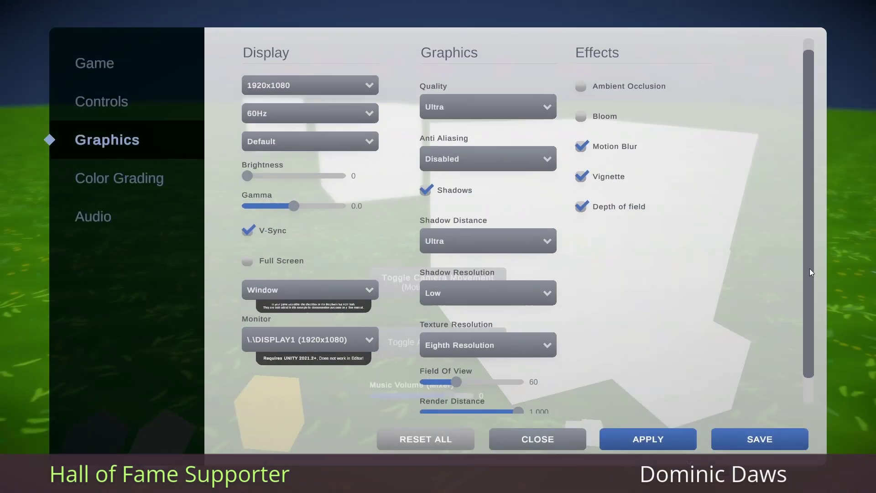
# - Lower the Music Volume on the Audio settings page
pyautogui.moveTo(809, 272); pyautogui.dragTo(816, 244)
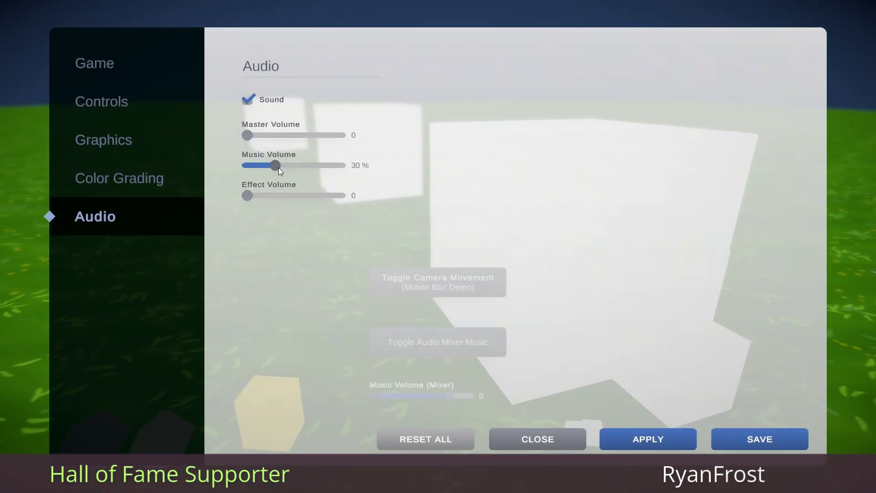
pyautogui.moveTo(278, 168)
pyautogui.mouseDown()
pyautogui.moveTo(291, 168)
pyautogui.moveTo(270, 169)
pyautogui.mouseUp()
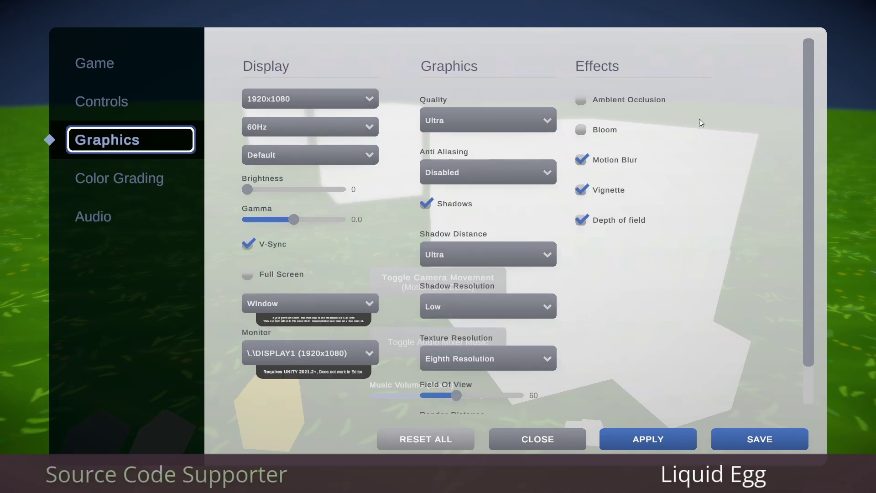
# - Move the selection focus through the options of the Graphics page to check directional navigation
pyautogui.press('Right')
pyautogui.press('Right')
pyautogui.press('Down')
pyautogui.press('Down')
pyautogui.press('Down')
pyautogui.press('Down')
pyautogui.press('Left')
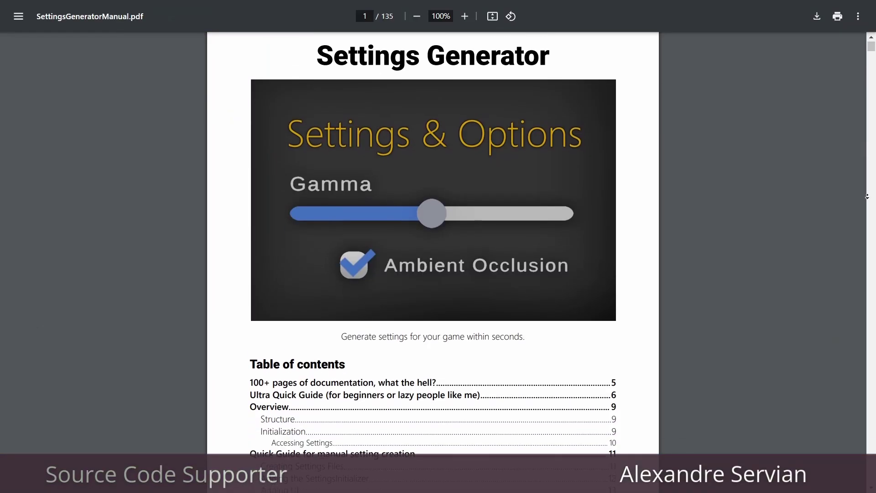
# - Look through the table of contents of the Settings Generator manual
pyautogui.scroll(-5, 867, 202)
pyautogui.scroll(-10, 868, 202)
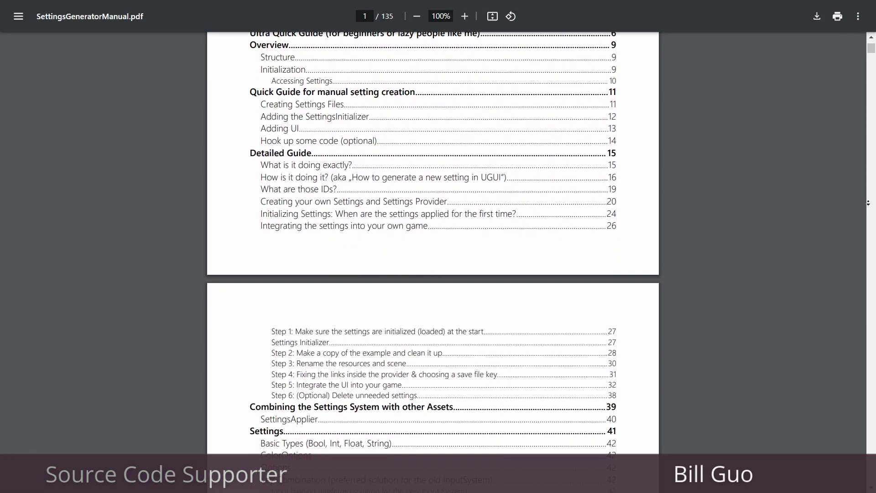
pyautogui.scroll(-7, 868, 202)
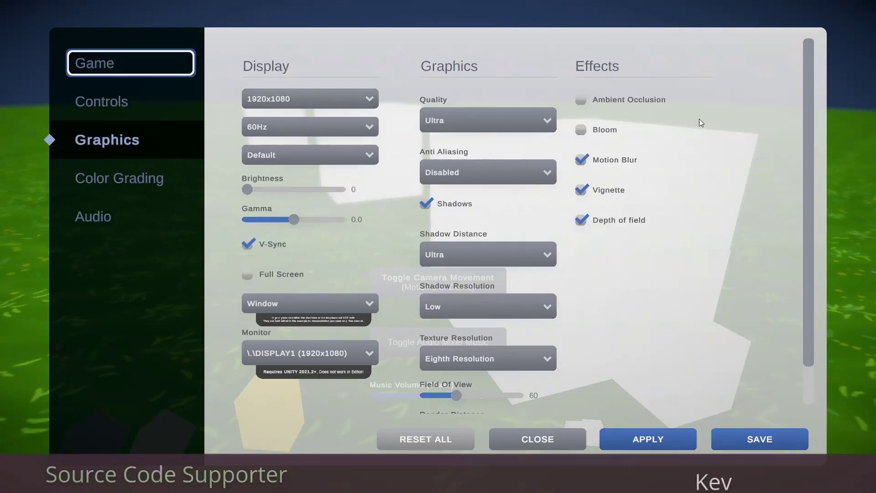
# - Step through the settings categories, including Game, Controls and Graphics, to check menu navigation
pyautogui.press('Return')
pyautogui.press('Down')
pyautogui.press('Down')
pyautogui.press('Down')
pyautogui.press('Down')
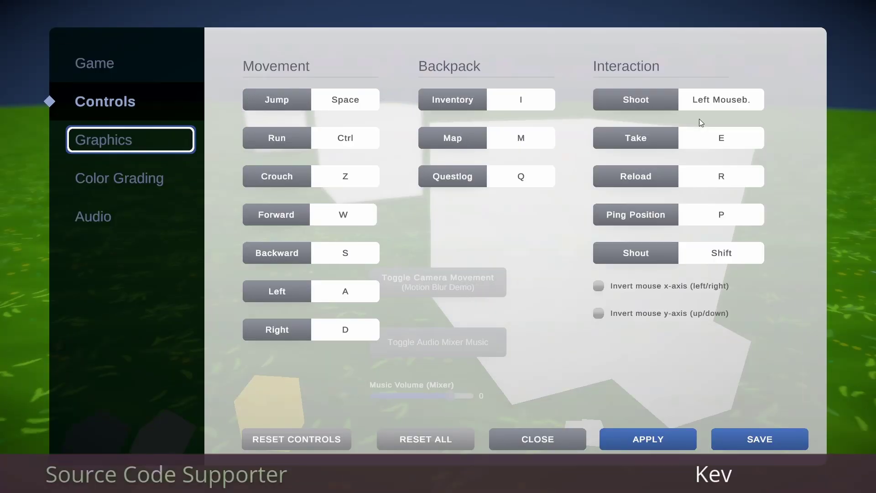
pyautogui.press('Up')
pyautogui.press('Up')
pyautogui.press('Up')
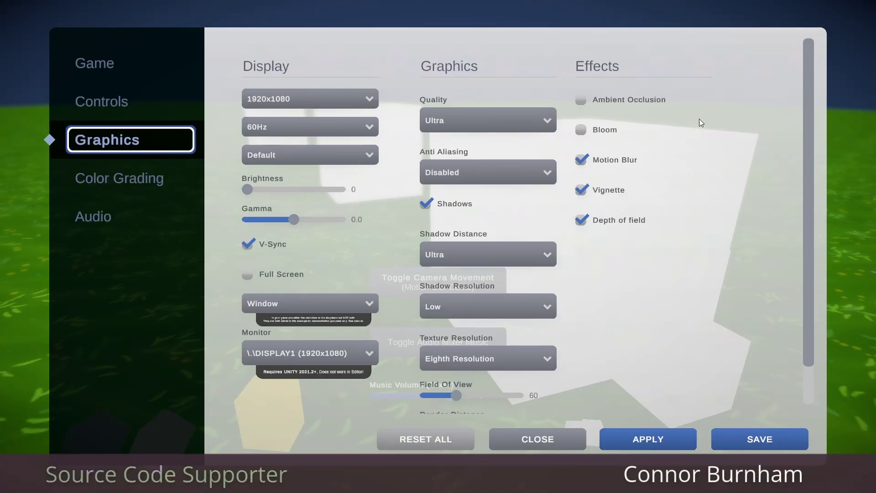
pyautogui.press('Left')
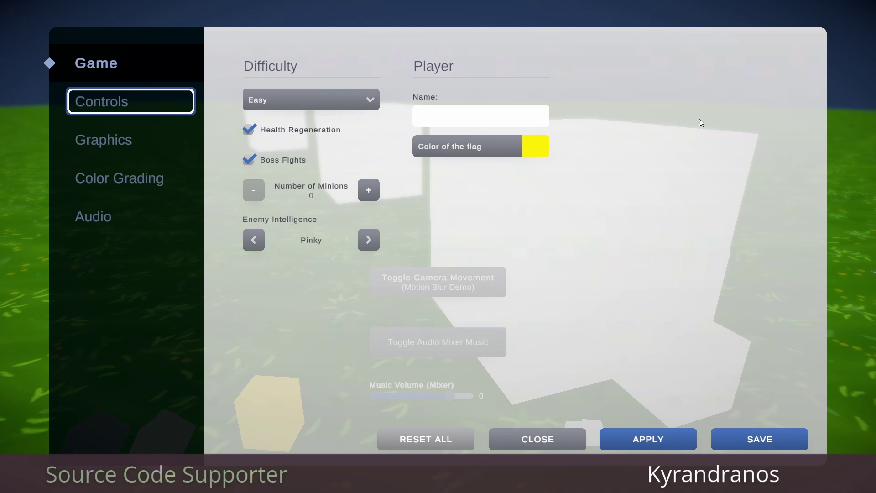
pyautogui.press('Down')
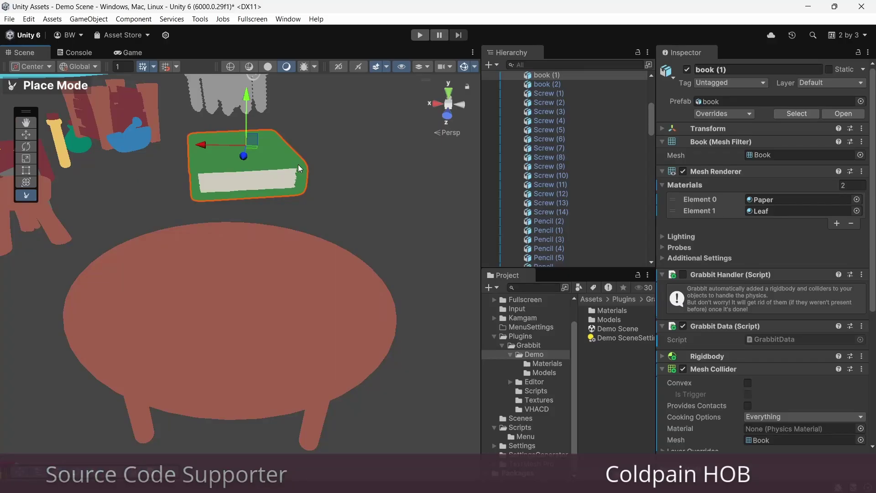
# - Place the green and blue books on the round table in Place Mode, and turn them together in Rotate Mode
pyautogui.moveTo(256, 111); pyautogui.dragTo(254, 288)
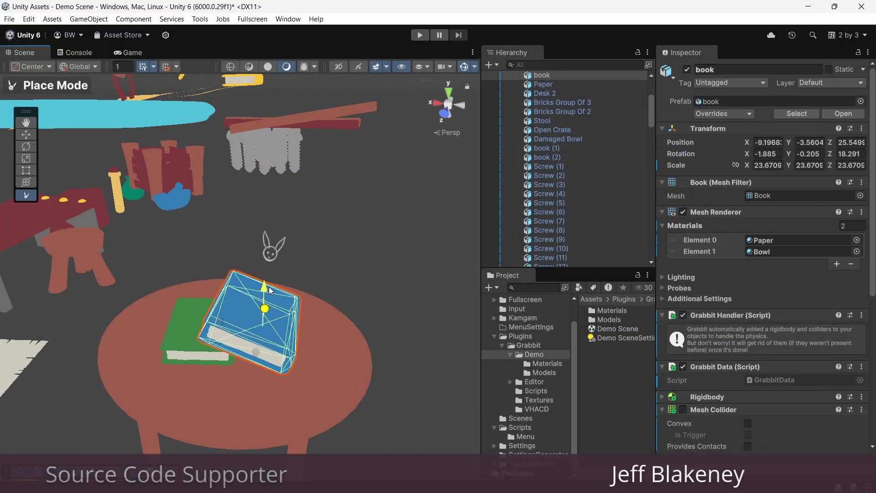
pyautogui.moveTo(269, 286); pyautogui.dragTo(312, 250)
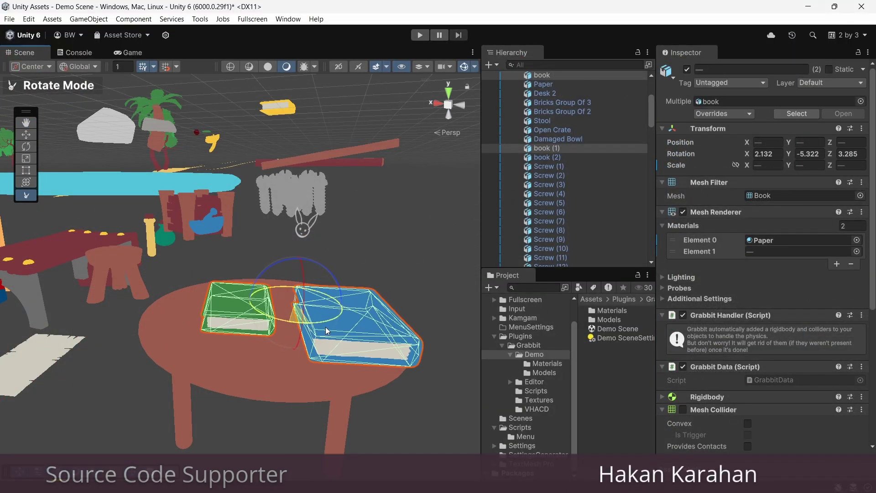
pyautogui.moveTo(327, 330)
pyautogui.mouseDown()
pyautogui.moveTo(304, 219)
pyautogui.moveTo(293, 217)
pyautogui.mouseUp()
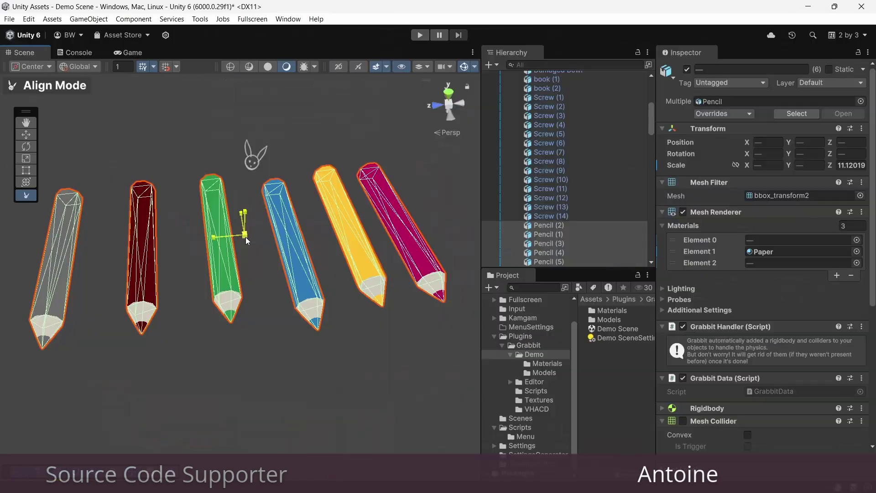
# - Gather the six selected pencils into a pile using Align Mode
pyautogui.moveTo(247, 241)
pyautogui.mouseDown()
pyautogui.moveTo(211, 238)
pyautogui.moveTo(295, 239)
pyautogui.mouseUp()
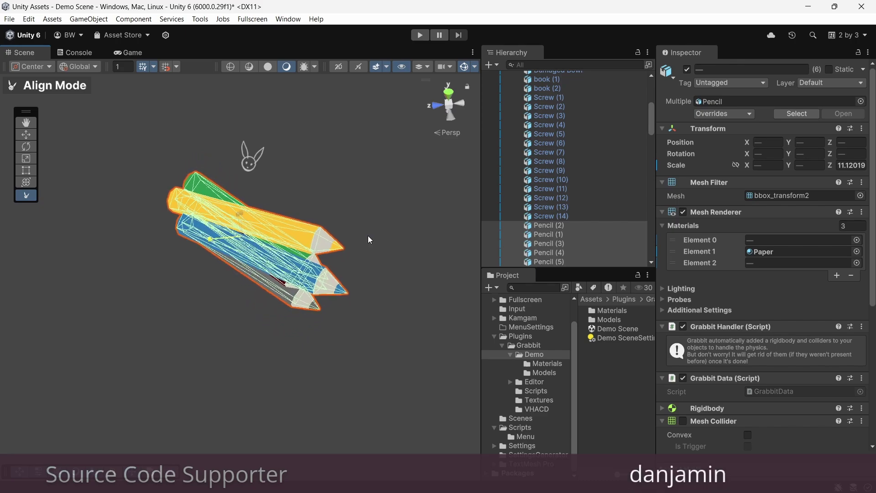
pyautogui.moveTo(368, 237); pyautogui.dragTo(383, 236)
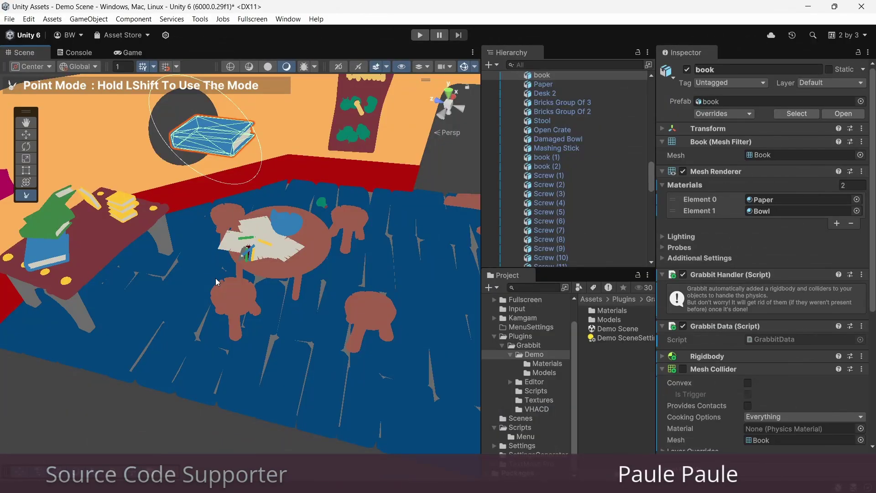
# - Pull the blue book from the wall opening and move it across the room's floor in Point Mode
pyautogui.keyDown('shift'); pyautogui.click(311, 400); pyautogui.keyUp('shift')
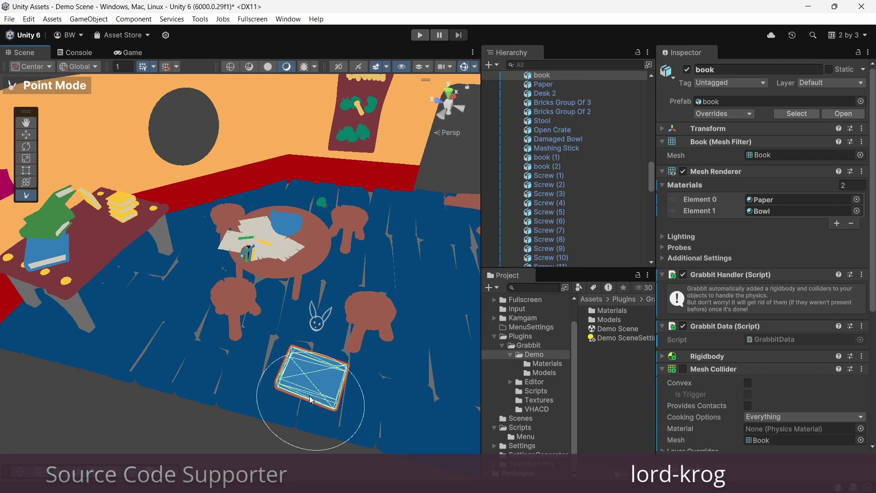
pyautogui.keyDown('shift'); pyautogui.moveTo(330, 403); pyautogui.dragTo(413, 416); pyautogui.keyUp('shift')
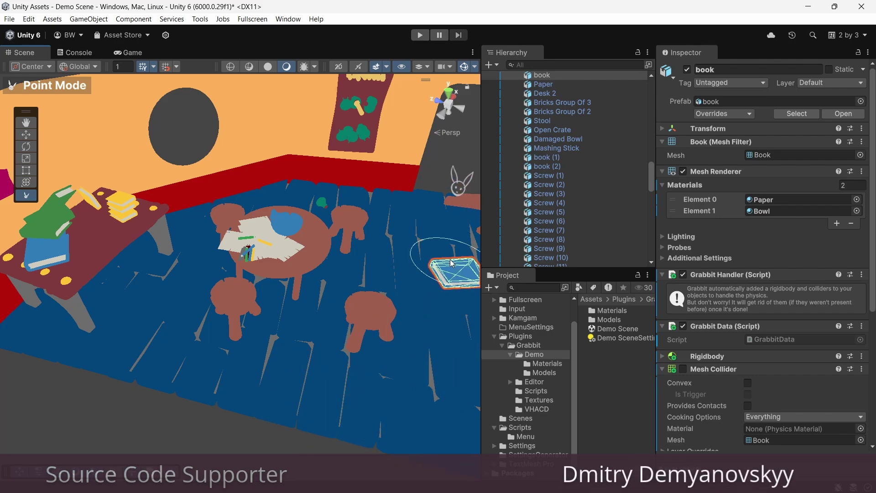
pyautogui.keyDown('shift'); pyautogui.moveTo(403, 261); pyautogui.dragTo(348, 229); pyautogui.keyUp('shift')
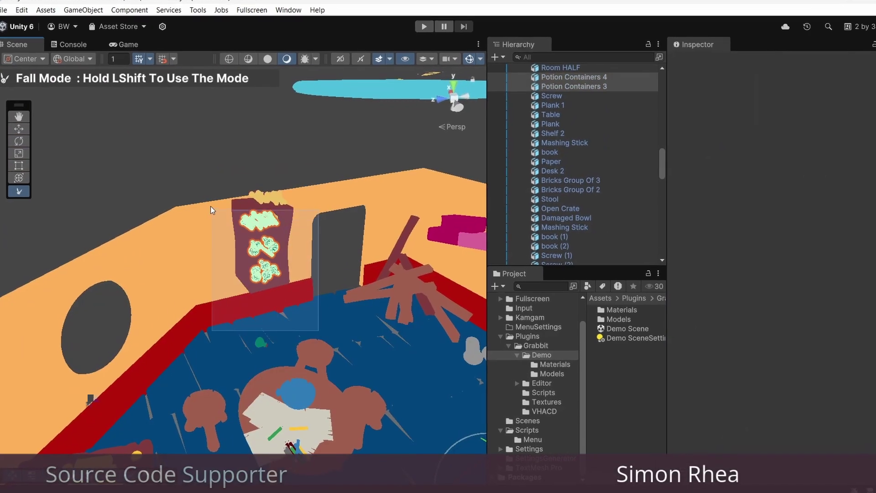
# - Select the wall shelf together with its potion containers and drop them in Fall Mode
pyautogui.moveTo(293, 303); pyautogui.dragTo(189, 143)
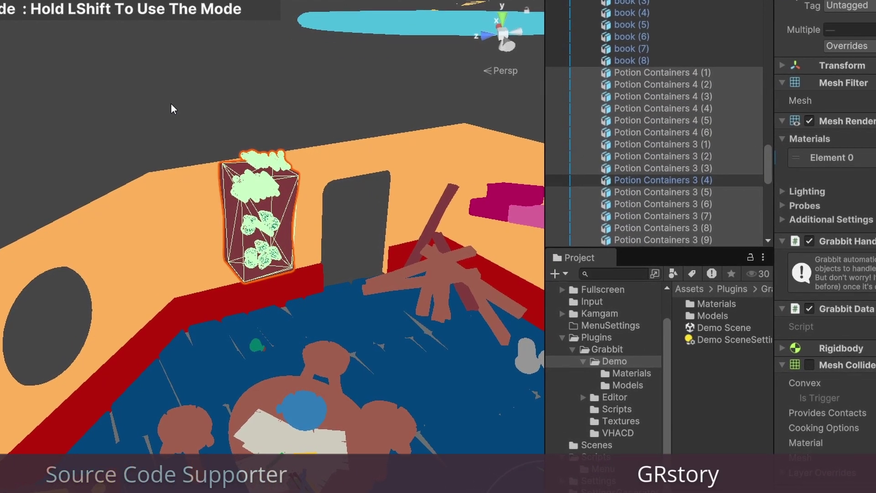
pyautogui.press('shift')
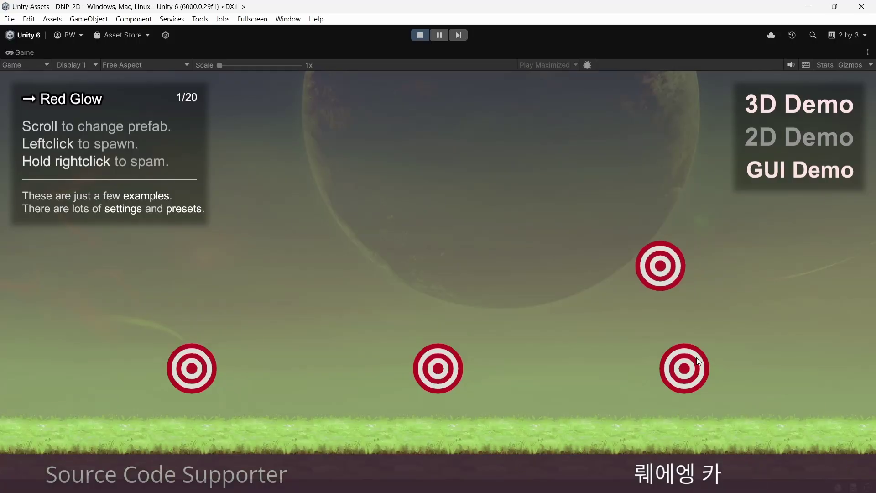
# - Spawn a continuous stream of Red Glow damage numbers across the lower targets in the 2D demo
pyautogui.moveTo(692, 360); pyautogui.dragTo(453, 354, button='right')
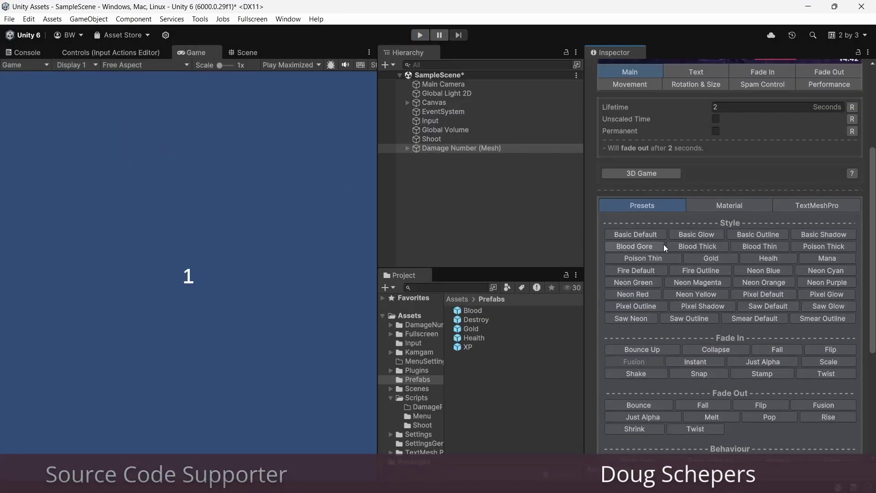
# - Apply the Blood Gore, Poison Thin, Fire Default, Neon Green, Neon Red and Pixel Outline style presets in turn to the damage number
pyautogui.click(648, 245)
pyautogui.click(644, 255)
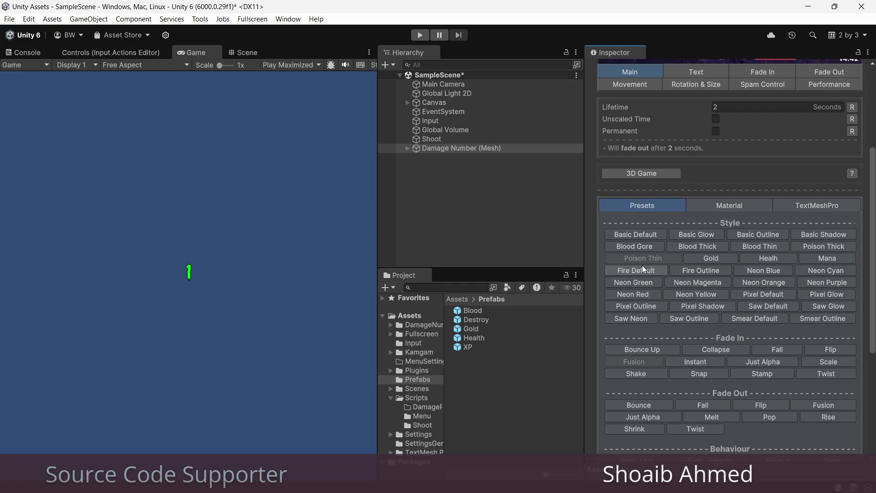
pyautogui.click(644, 270)
pyautogui.click(636, 282)
pyautogui.click(636, 294)
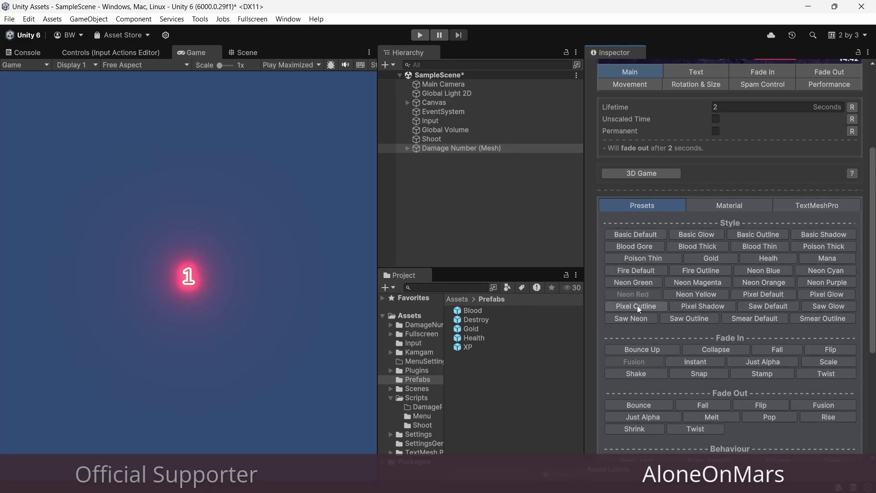
pyautogui.click(637, 305)
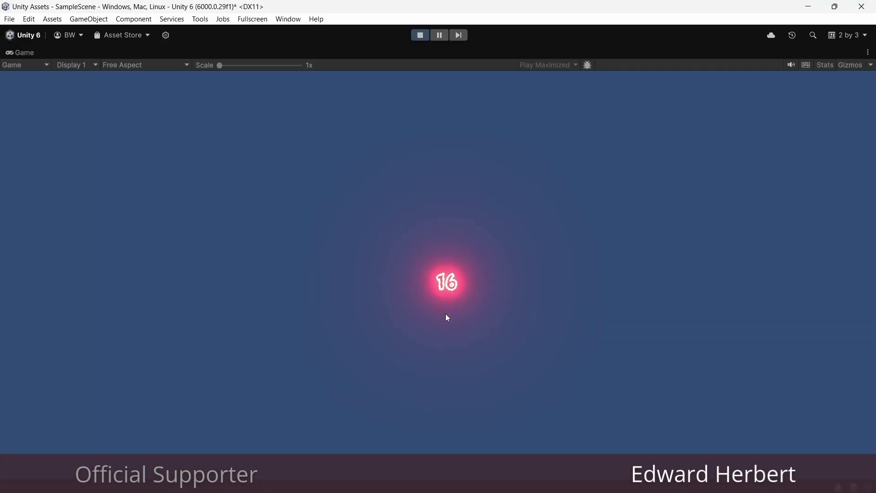
# - Spawn a damage number near the middle of the running SampleScene game
pyautogui.click(456, 314)
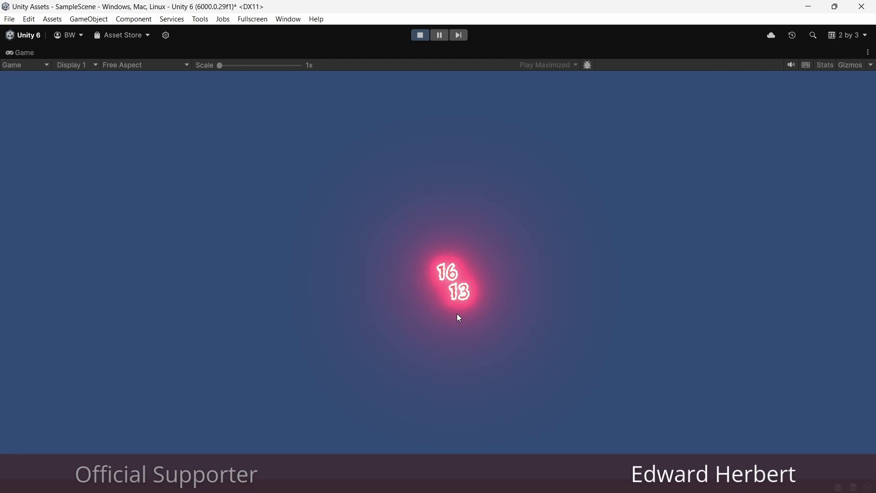
# - Spawn a burst of glowing red damage numbers near the middle of the running SampleScene game
pyautogui.click(457, 314)
pyautogui.click(457, 315)
pyautogui.click(458, 315)
pyautogui.click(458, 315)
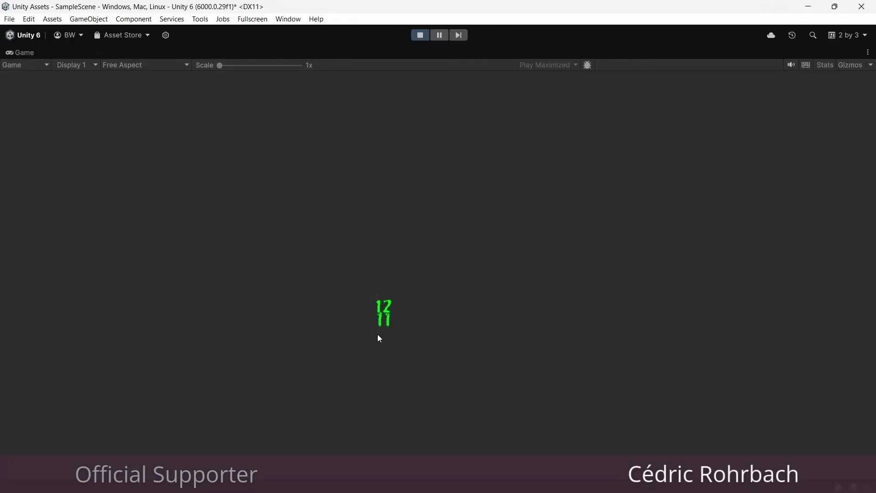
# - Spawn a burst of green damage numbers at one spot in the dark game view, followed by a trail towards the lower middle
pyautogui.click(378, 336)
pyautogui.click(378, 337)
pyautogui.click(378, 337)
pyautogui.click(378, 336)
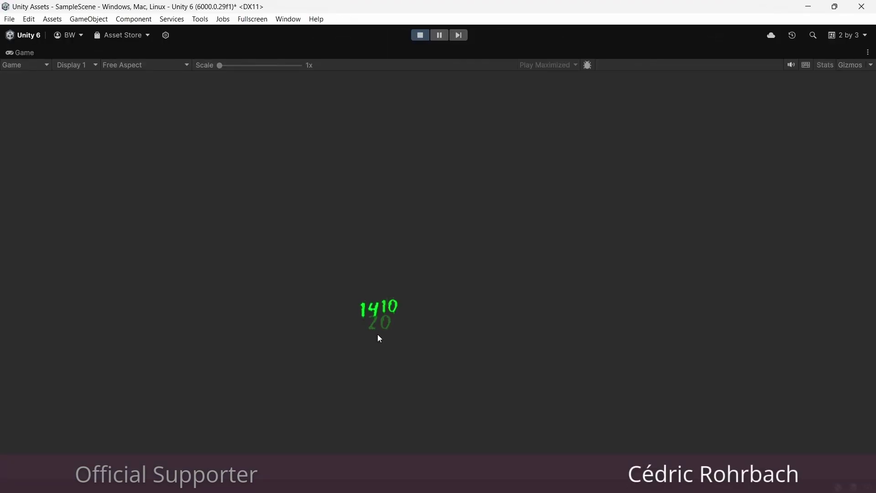
pyautogui.click(378, 334)
pyautogui.click(378, 335)
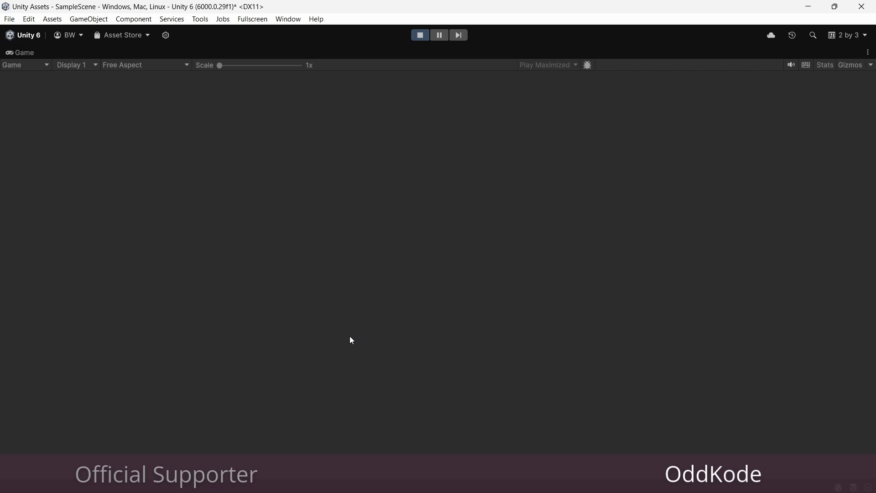
pyautogui.moveTo(351, 339)
pyautogui.mouseDown()
pyautogui.moveTo(475, 362)
pyautogui.moveTo(467, 397)
pyautogui.mouseUp()
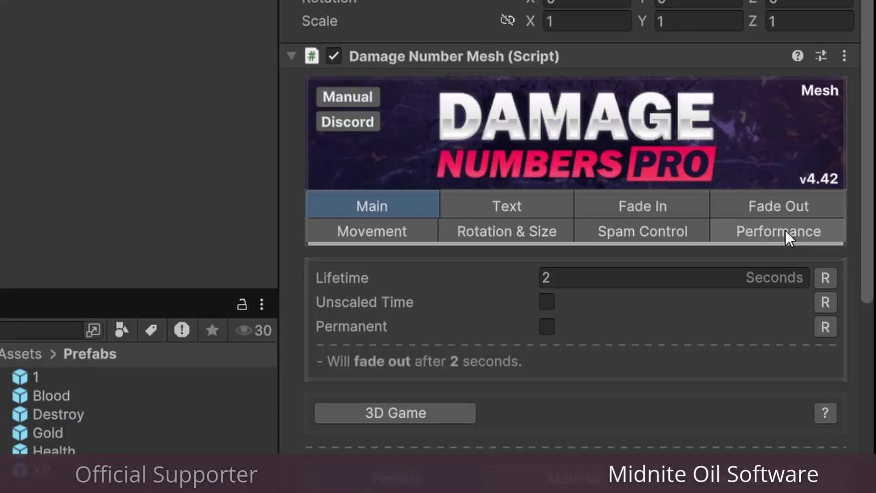
# - Enable Pooling in the Performance settings of the Damage Number Mesh script
pyautogui.click(785, 231)
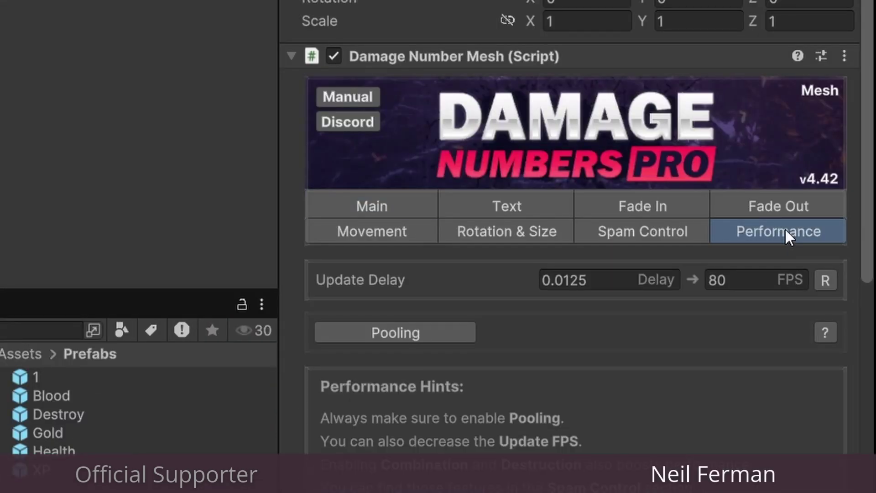
pyautogui.click(443, 331)
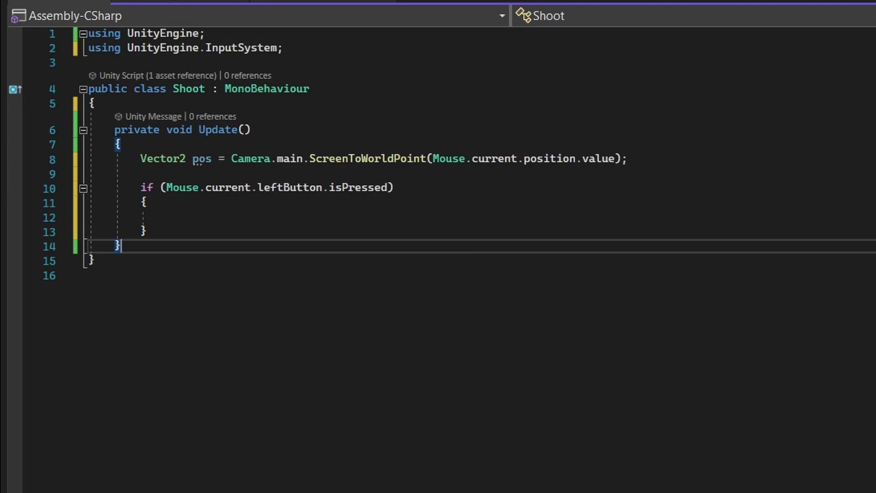
# - Add the line "using DamageNumbersPro;" below the InputSystem import in the Shoot script
pyautogui.click(298, 49)
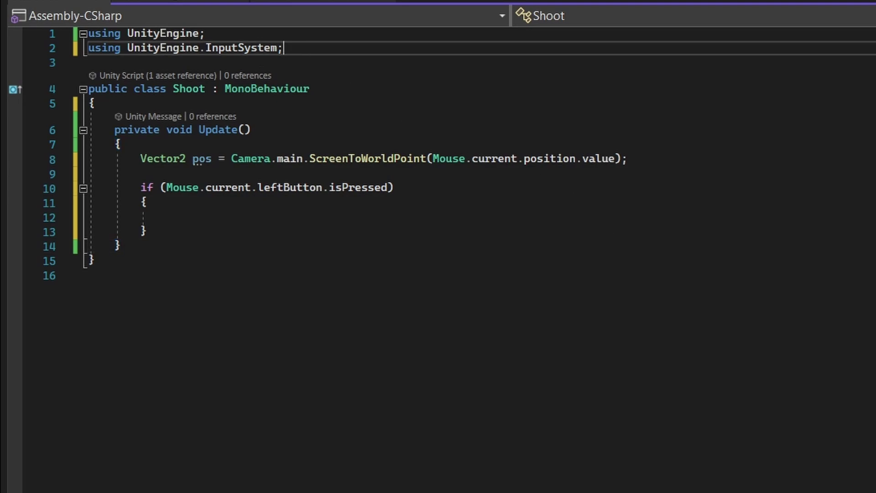
pyautogui.press('Return')
pyautogui.write('using DamageNumbersPro;')
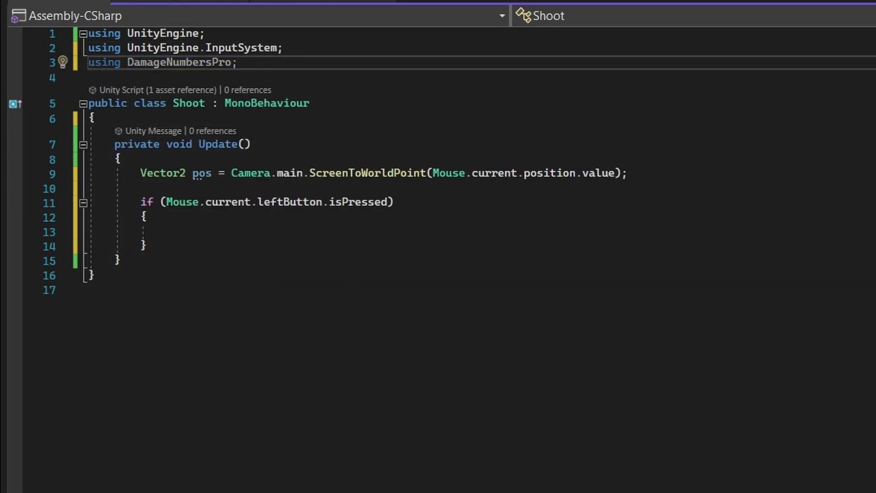
# - Declare the field "public DamageNumber NumberPrefab;" at the start of the Shoot class
pyautogui.click(95, 119)
pyautogui.press('Return')
pyautogui.press('Return')
pyautogui.press('Up')
pyautogui.write('public DamageNumber NumberPref')
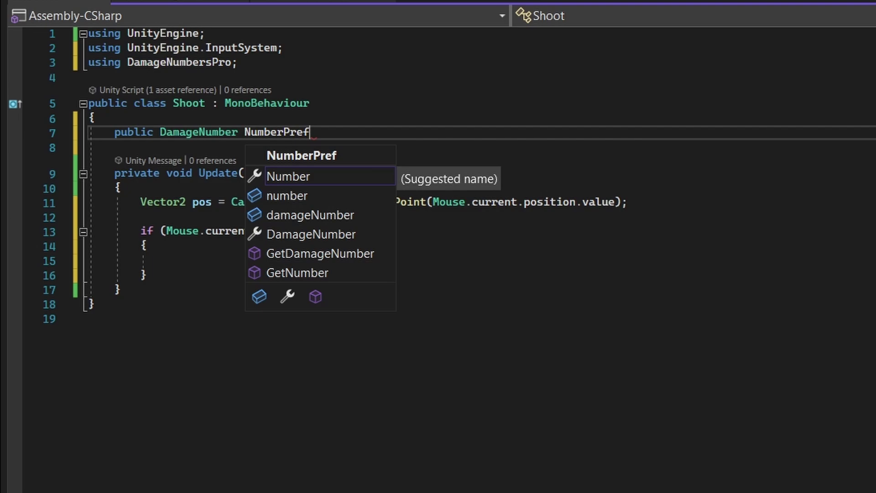
pyautogui.write('ab;')
# - Inside the left-button if block, declare "DamageNumber number" and assign it a NumberPrefab.Spawn call at pos
pyautogui.press('Down')
pyautogui.press('Down')
pyautogui.press('Down')
pyautogui.press('Down')
pyautogui.press('Down')
pyautogui.press('Down')
pyautogui.press('Down')
pyautogui.press('Down')
pyautogui.write('DamageNumber number ')
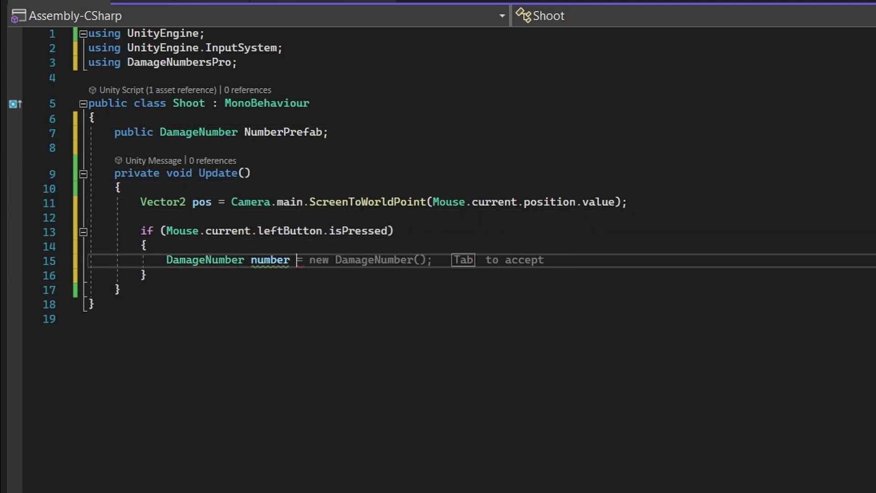
pyautogui.write('= NumberPrefab.Spawn(pos')
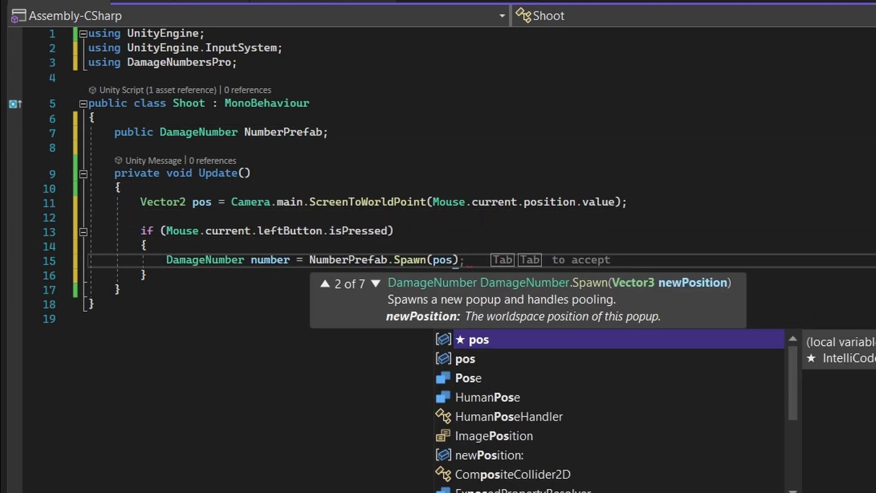
# - Pass Random.Range(10f, 20f) as the Spawn call's second argument and close the statement without a third argument
pyautogui.write(', Random.range')
pyautogui.press('Tab')
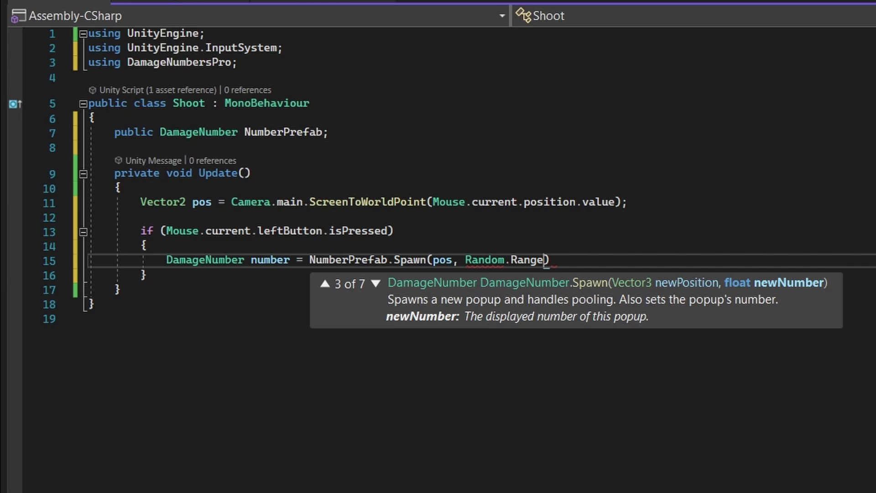
pyautogui.write('(10f, 2')
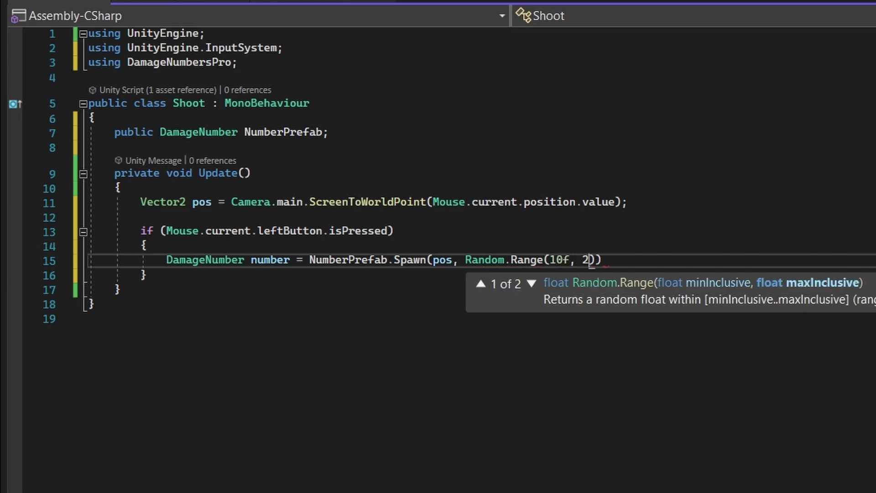
pyautogui.write('0f),')
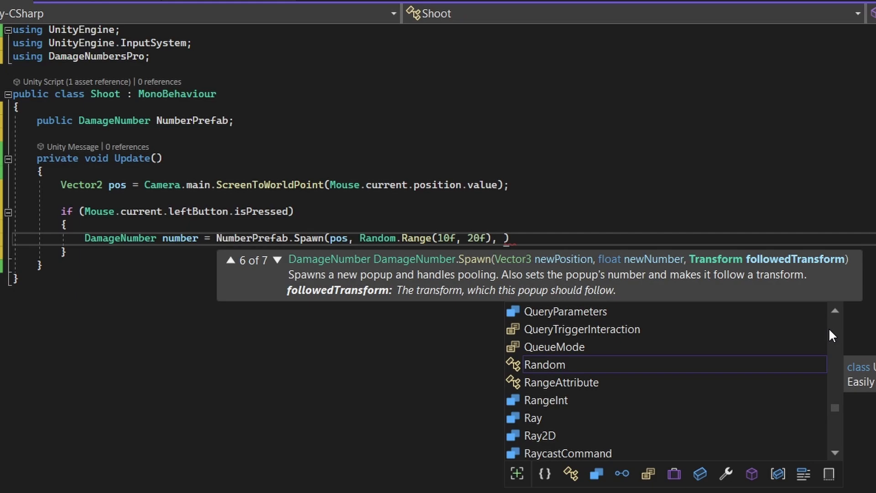
pyautogui.press('BackSpace')
pyautogui.press('BackSpace')
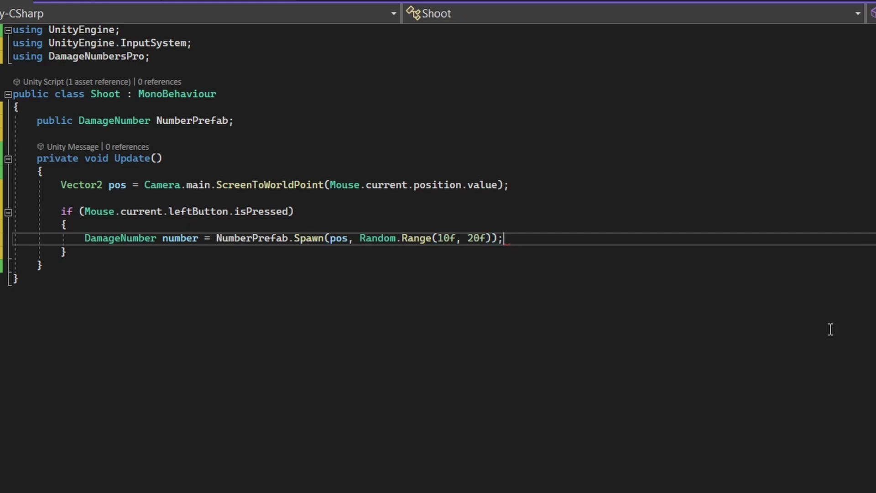
# - Fill in the player's username in the Username dialog of the game UI demo
pyautogui.click(431, 367)
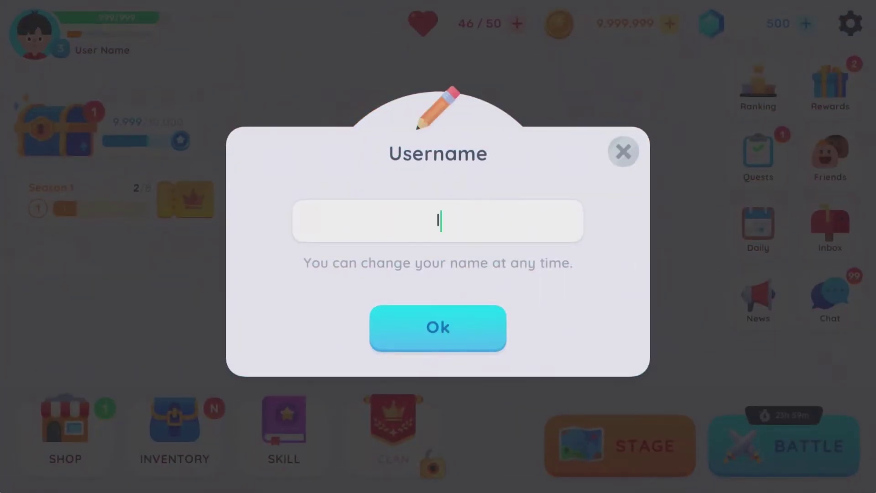
pyautogui.write('layerl')
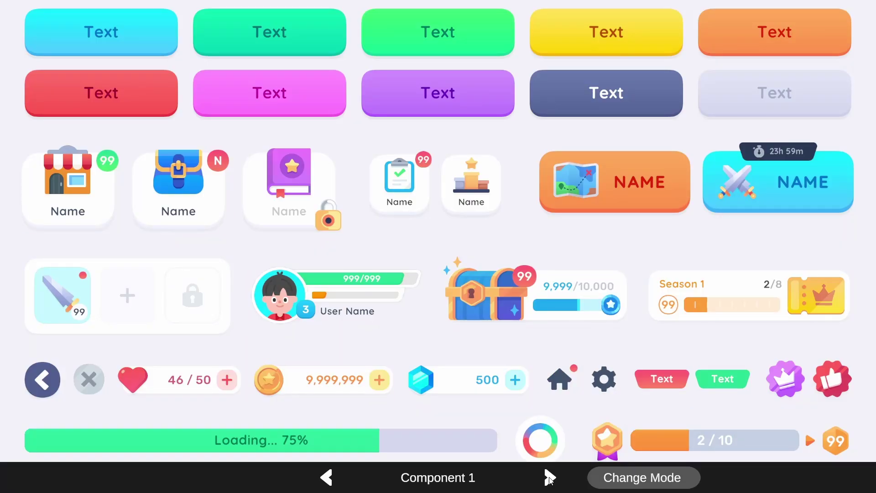
# - Browse the UI kit's component pages from Component 1 past Component 2
pyautogui.click(549, 477)
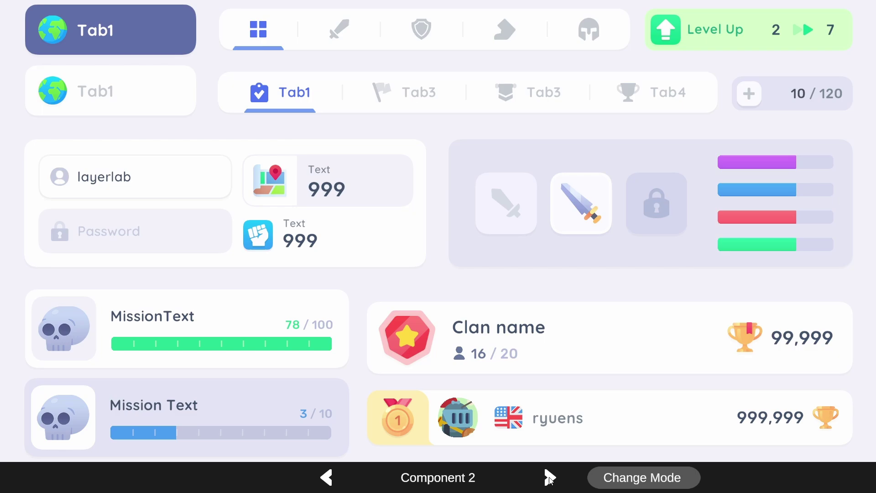
pyautogui.click(549, 477)
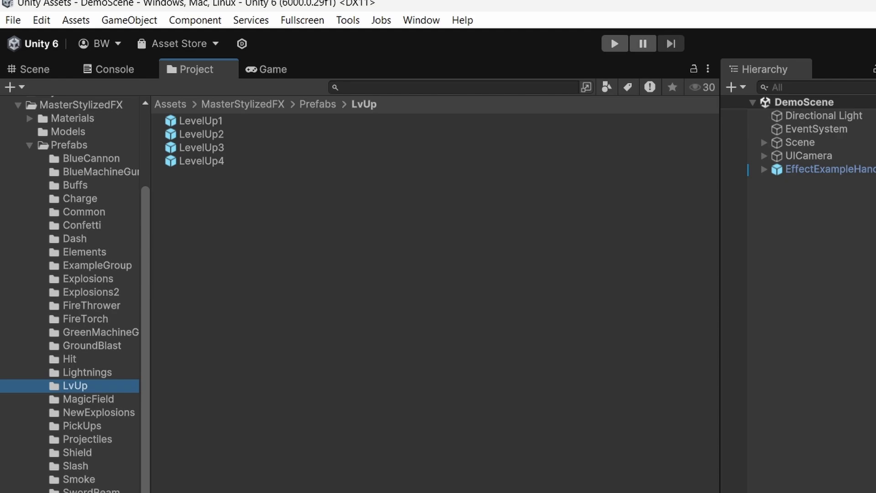
# - Browse the MasterStylizedFX prefab folders from LvUp through Projectiles and SwordBeam and the folders after them
pyautogui.press('Down')
pyautogui.press('Down')
pyautogui.press('Down')
pyautogui.press('Down')
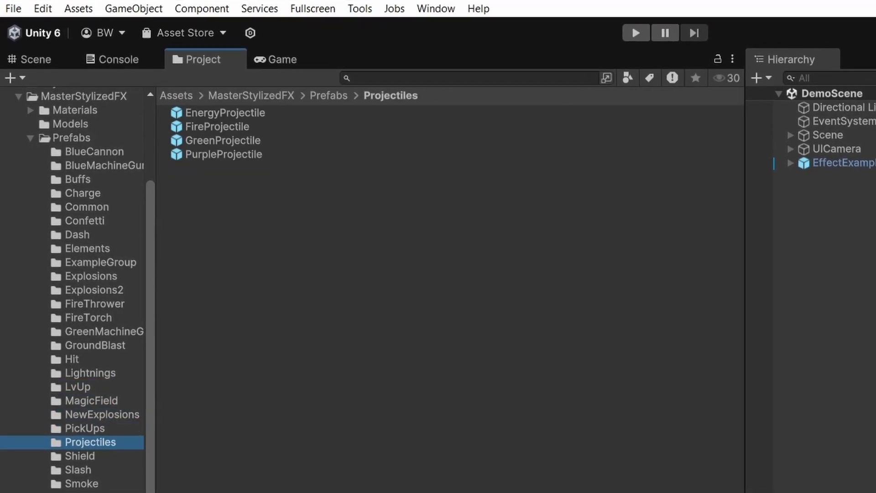
pyautogui.press('Down')
pyautogui.press('Down')
pyautogui.press('Down')
pyautogui.press('Down')
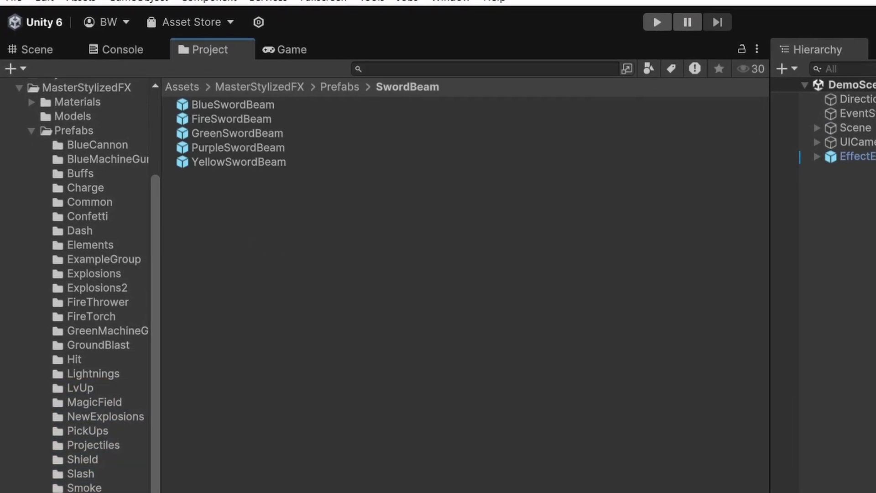
pyautogui.press('Down')
pyautogui.press('Down')
pyautogui.press('Down')
pyautogui.press('Down')
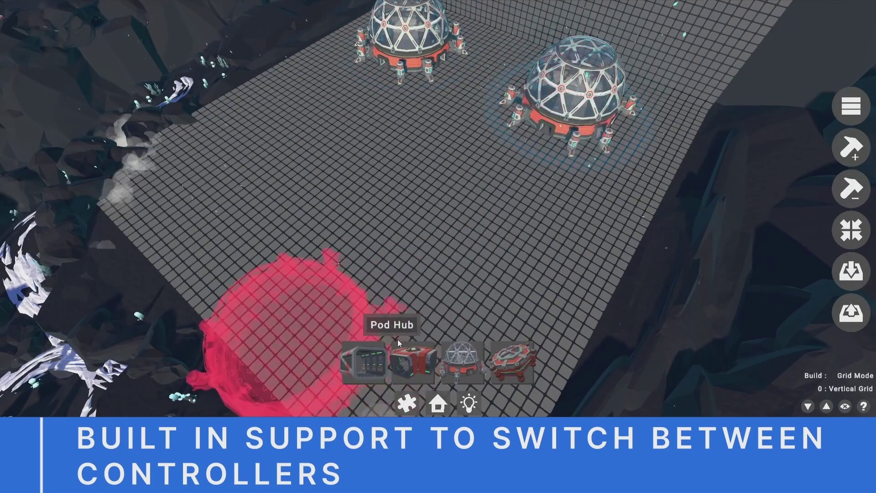
# - Place two small red hub buildings side by side on the grid below the glass domes
pyautogui.click(398, 343)
pyautogui.click(397, 209)
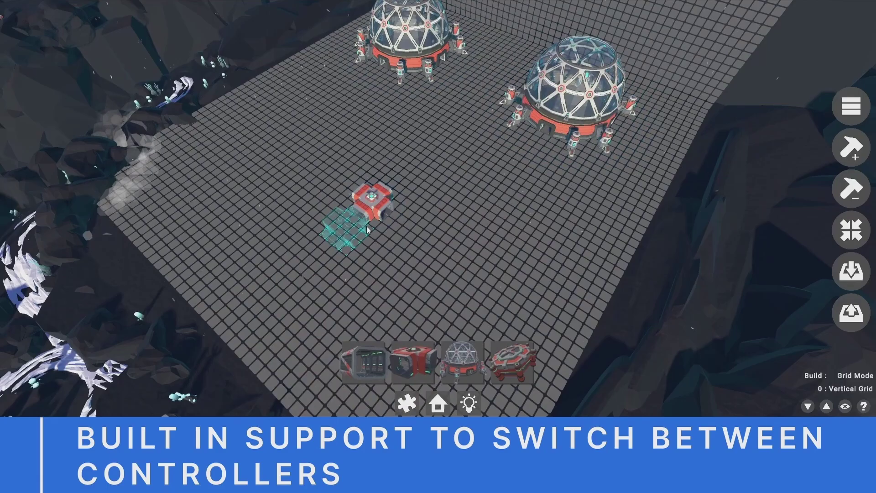
pyautogui.click(366, 226)
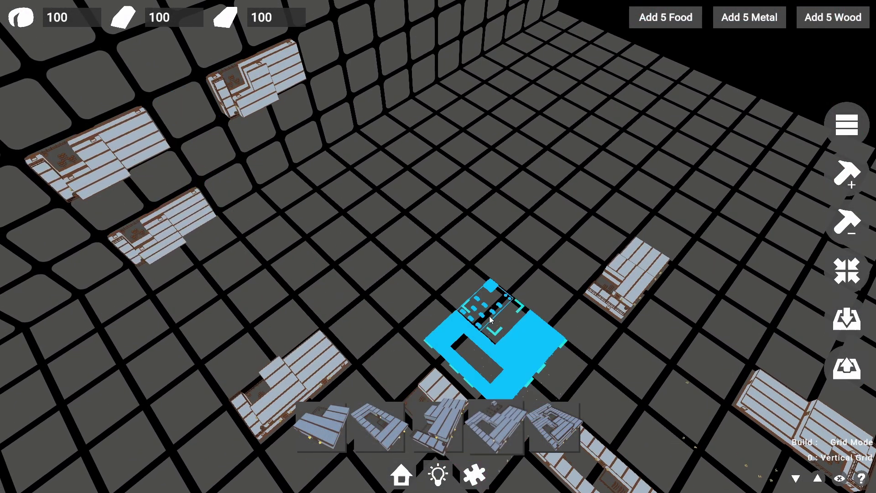
# - Place buildings on the vertical wall grid and rotate the building ghost
pyautogui.click(405, 36)
pyautogui.click(433, 237)
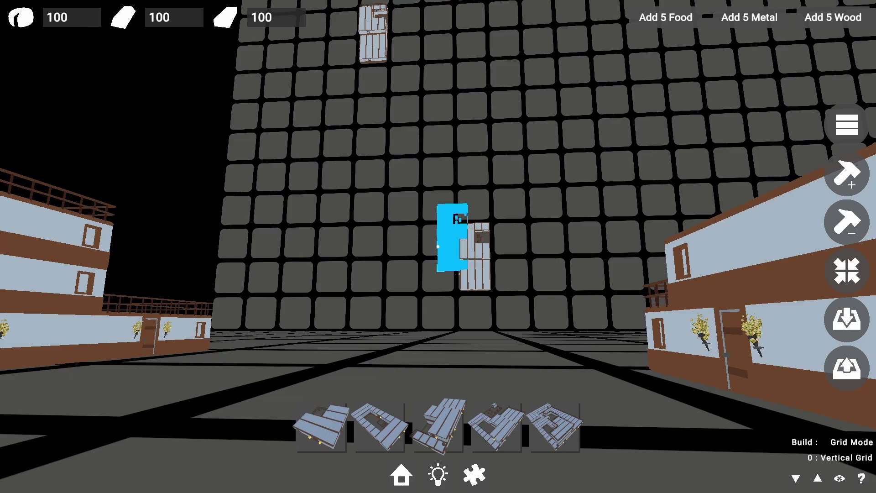
pyautogui.press('r')
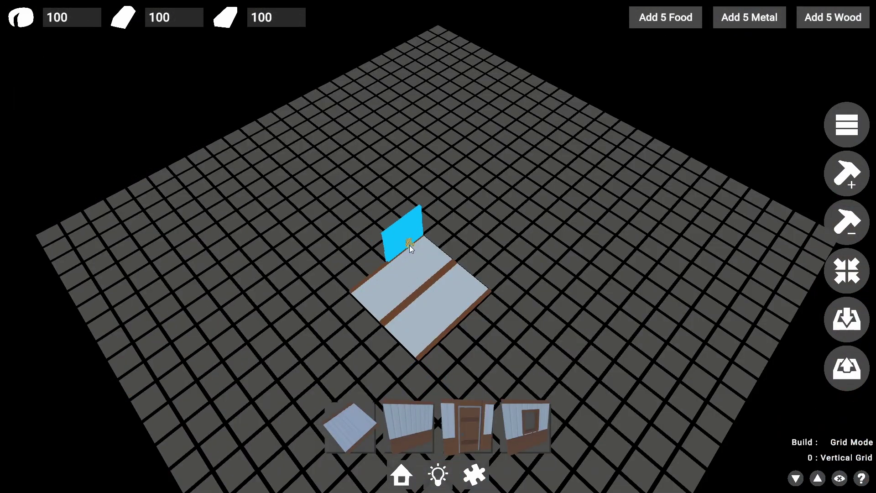
# - Place wall panels along the edges of the floor tiles in the modular house demo
pyautogui.click(410, 248)
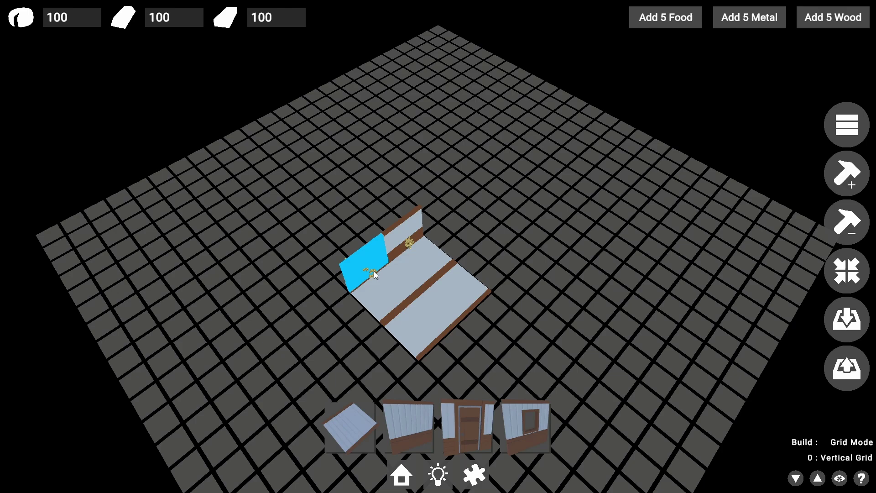
pyautogui.click(374, 271)
pyautogui.click(434, 244)
pyautogui.click(473, 310)
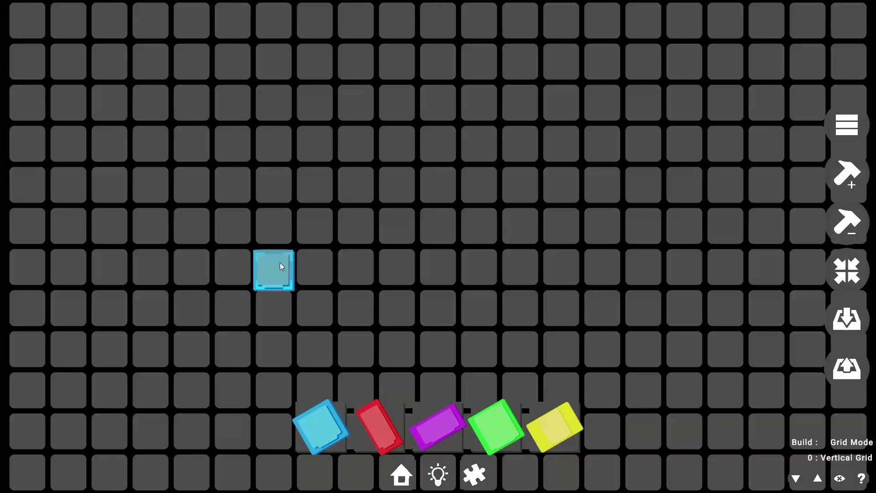
# - Place several red two-cell blocks on the 2D grid, rotating between placements for upright and horizontal orientations
pyautogui.click(377, 423)
pyautogui.click(355, 204)
pyautogui.press('r')
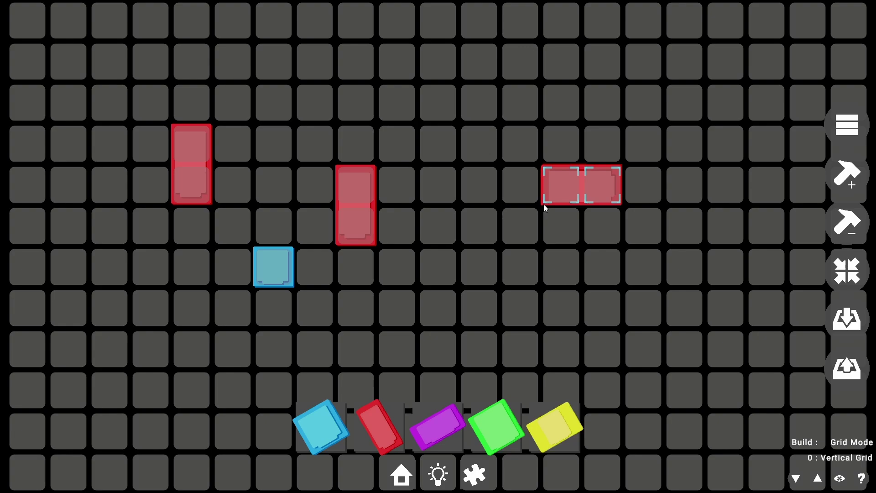
pyautogui.click(549, 191)
pyautogui.click(571, 250)
pyautogui.press('r')
pyautogui.click(512, 270)
# - Place three horizontal purple two-cell blocks among and above the red blocks on the grid
pyautogui.click(437, 426)
pyautogui.click(433, 254)
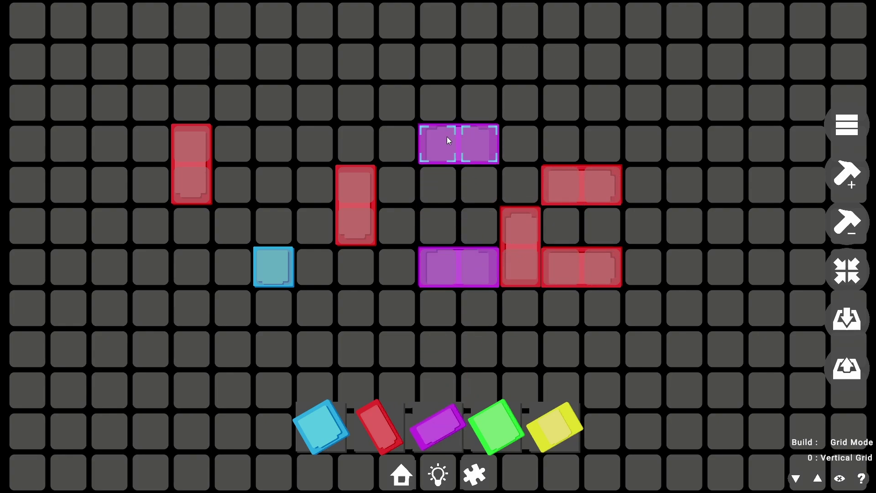
pyautogui.click(449, 141)
pyautogui.click(602, 101)
# - Place five green 2×2 blocks in free areas around the red, purple and blue blocks
pyautogui.click(495, 426)
pyautogui.click(393, 230)
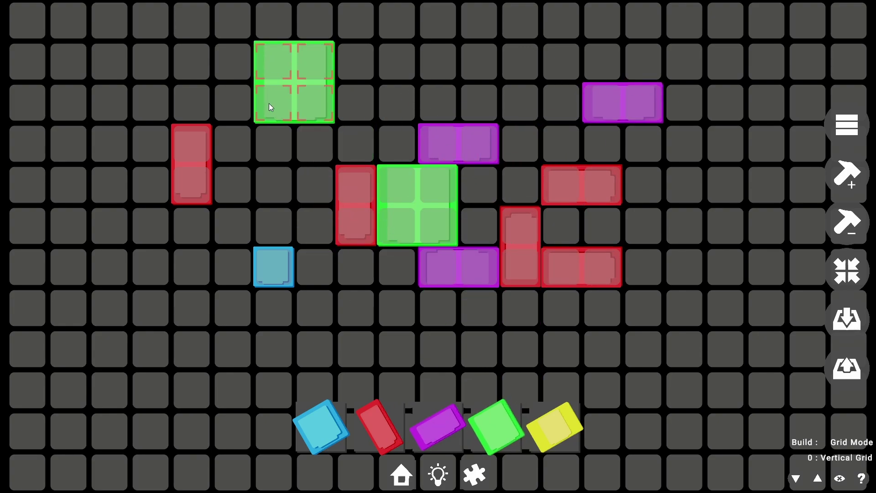
pyautogui.click(270, 108)
pyautogui.click(260, 190)
pyautogui.click(342, 342)
pyautogui.click(155, 291)
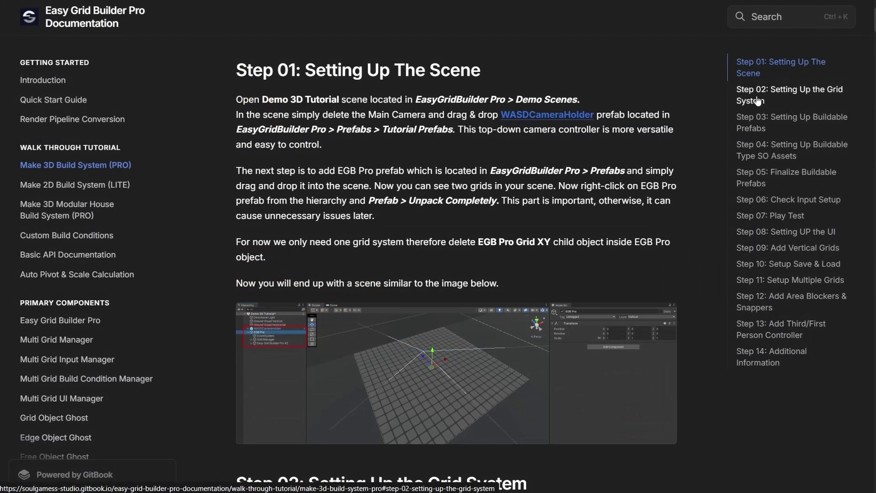
# - Go through Step 02 to Step 05 of the Make 3D Build System (PRO) walkthrough in the Easy Grid Builder Pro documentation
pyautogui.click(760, 97)
pyautogui.click(765, 126)
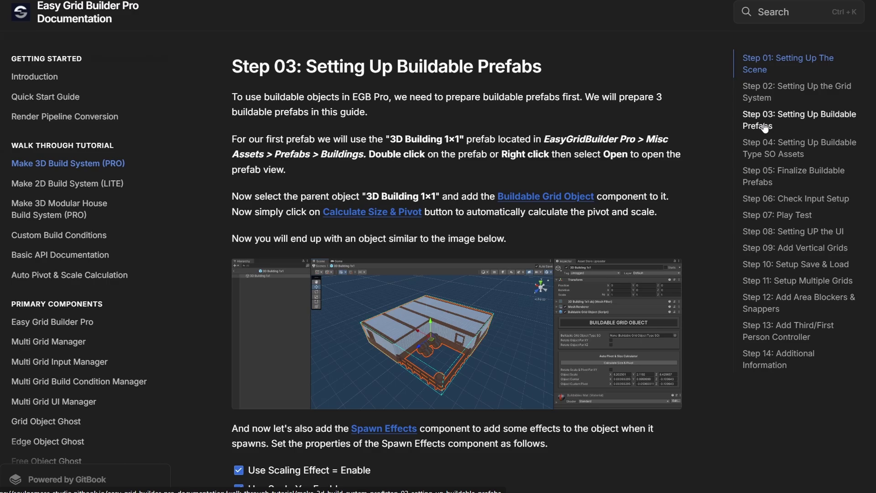
pyautogui.click(763, 147)
pyautogui.click(769, 176)
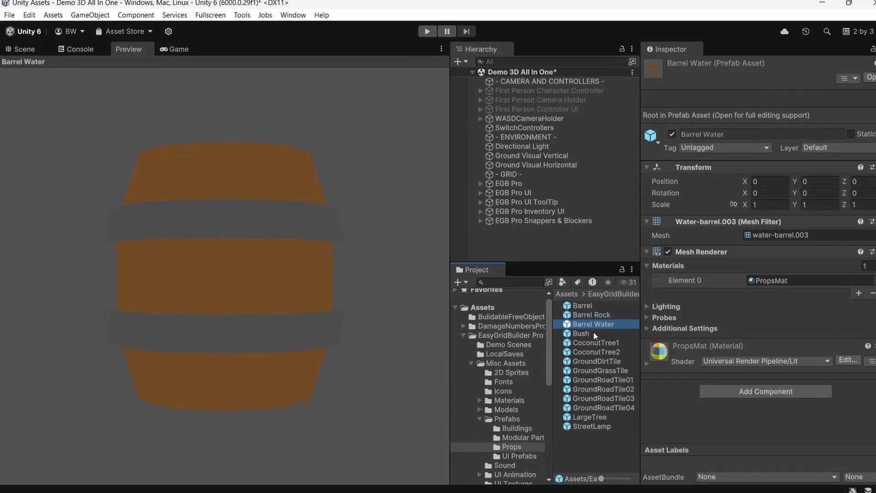
# - Preview the Props prefabs below Barrel Water one after another, down to CoconutTree2, in the Unity editor
pyautogui.click(605, 341)
pyautogui.click(619, 349)
pyautogui.click(634, 360)
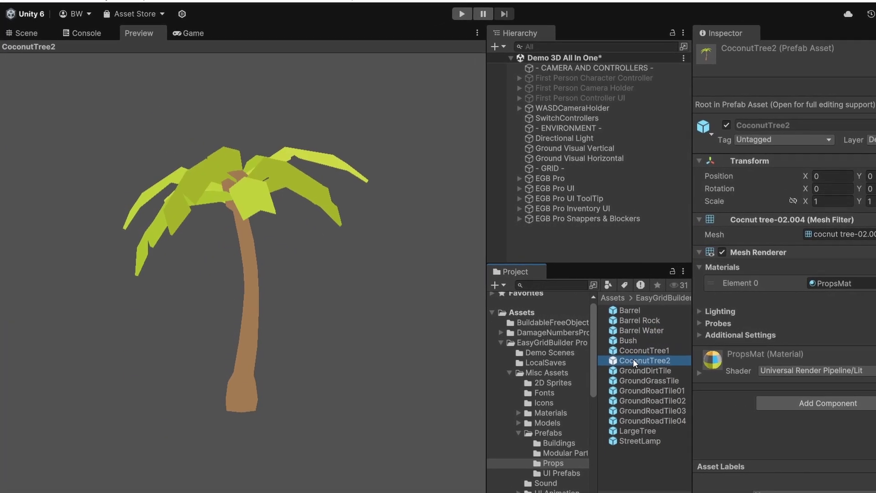
# - Preview the remaining Props prefabs one after another, from GroundDirtTile down to StreetLamp
pyautogui.click(645, 370)
pyautogui.click(649, 380)
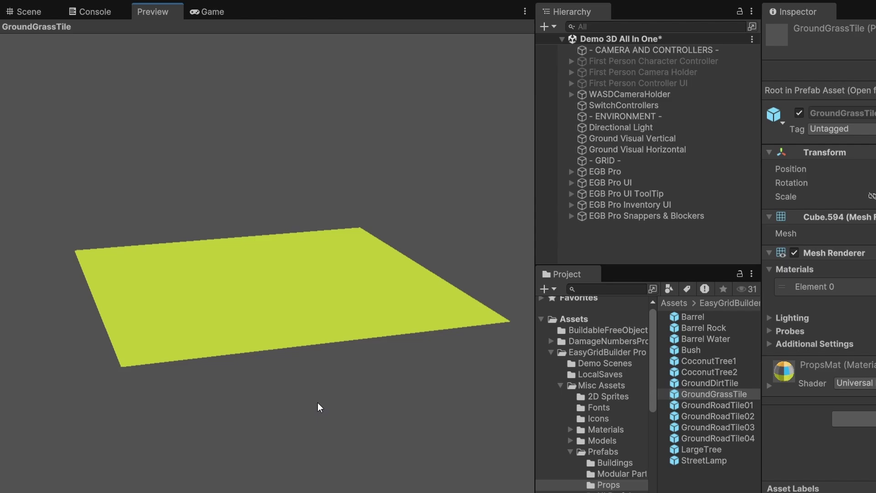
pyautogui.press('Down')
pyautogui.press('Down')
pyautogui.press('Down')
pyautogui.press('Down')
pyautogui.press('Down')
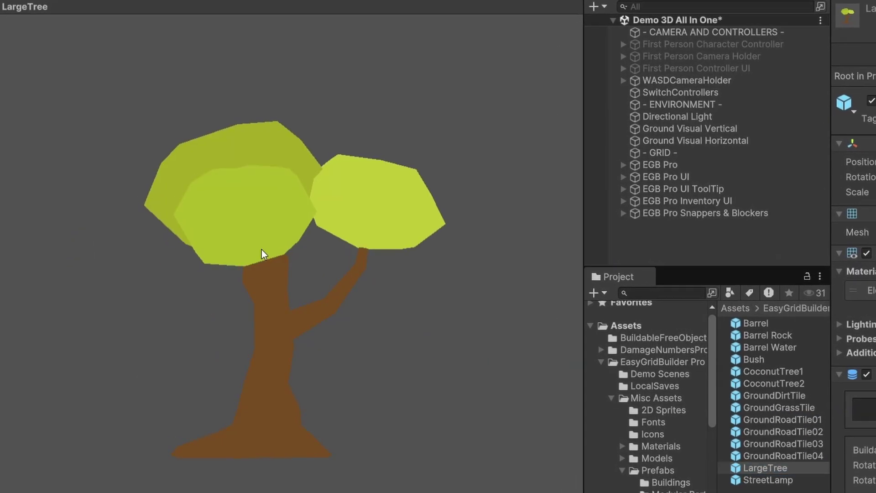
pyautogui.press('Down')
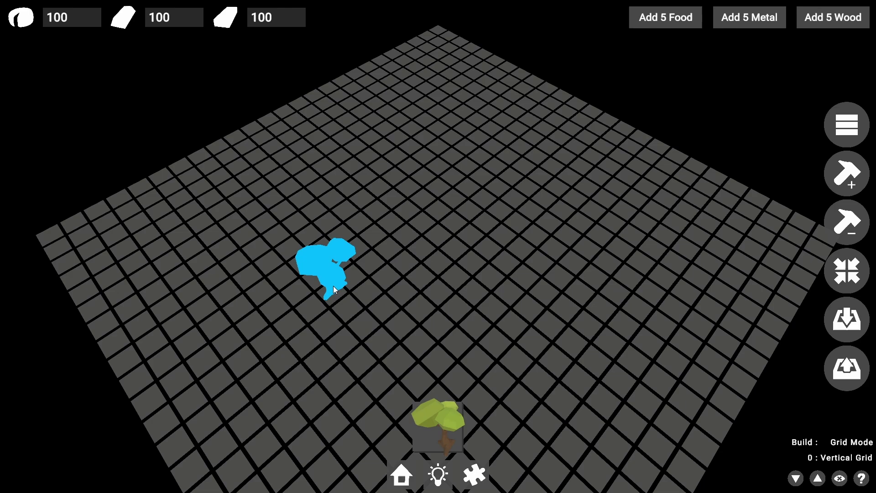
# - Place large trees at scattered spots across the 3D build grid, and open the buildings category
pyautogui.click(333, 286)
pyautogui.click(484, 288)
pyautogui.click(637, 386)
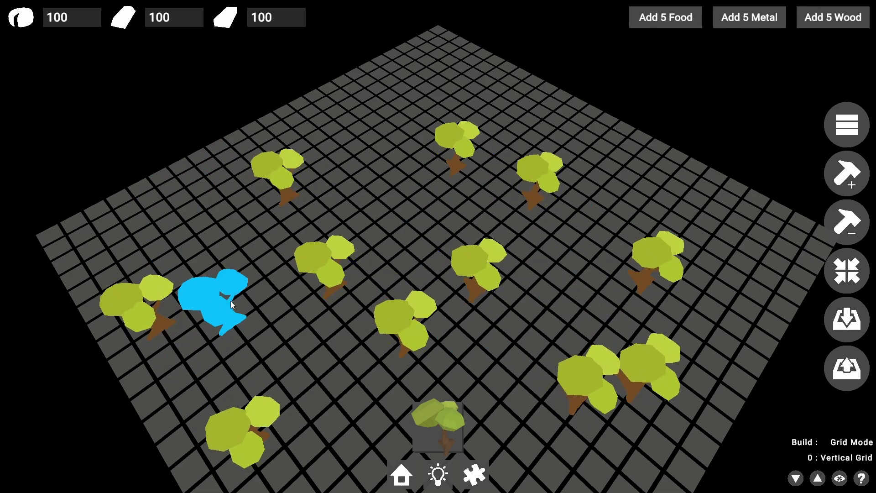
pyautogui.click(230, 300)
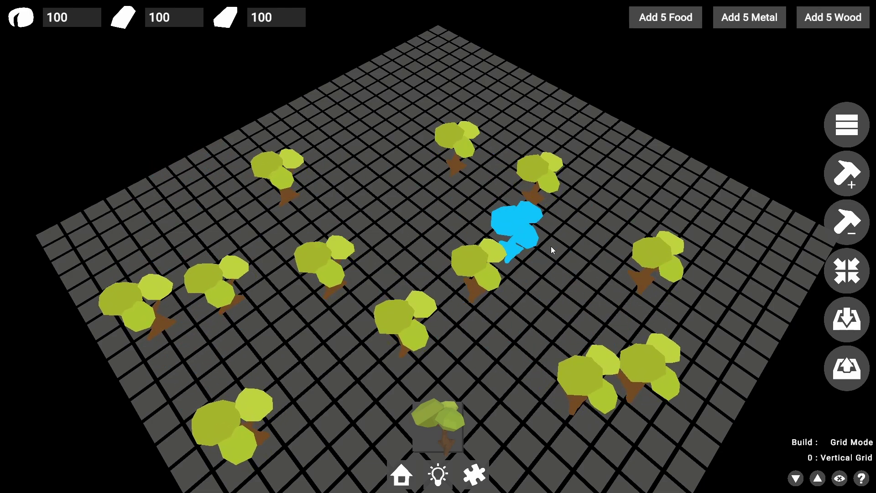
pyautogui.click(405, 476)
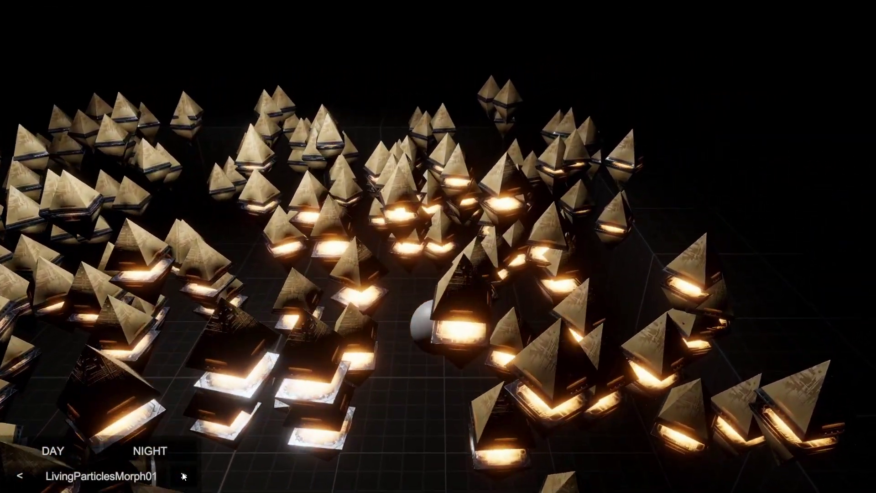
# - Browse forward through the Living Particles demo's morph effects, starting from LivingParticlesMorph01 and going past LivingParticlesMorph04
pyautogui.click(182, 476)
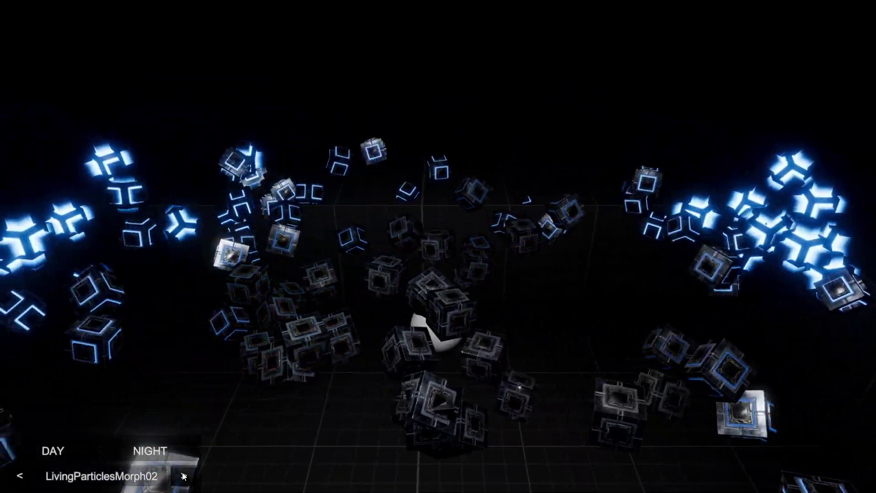
pyautogui.click(182, 476)
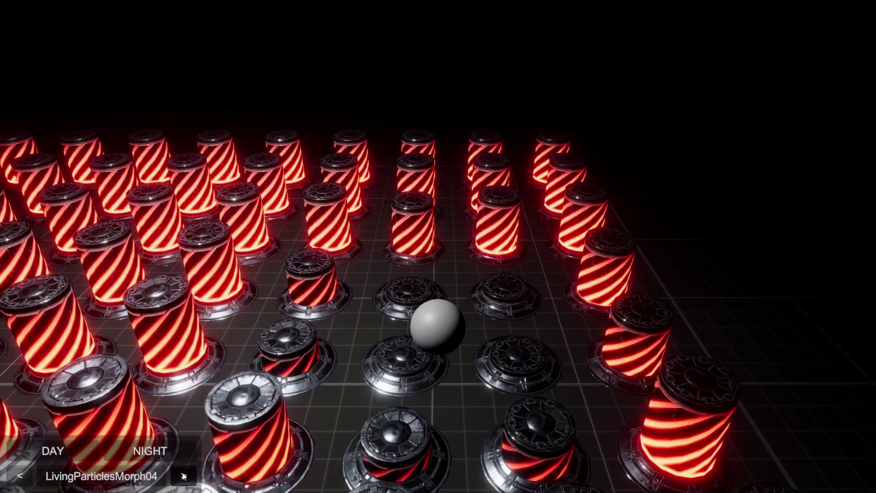
pyautogui.click(183, 475)
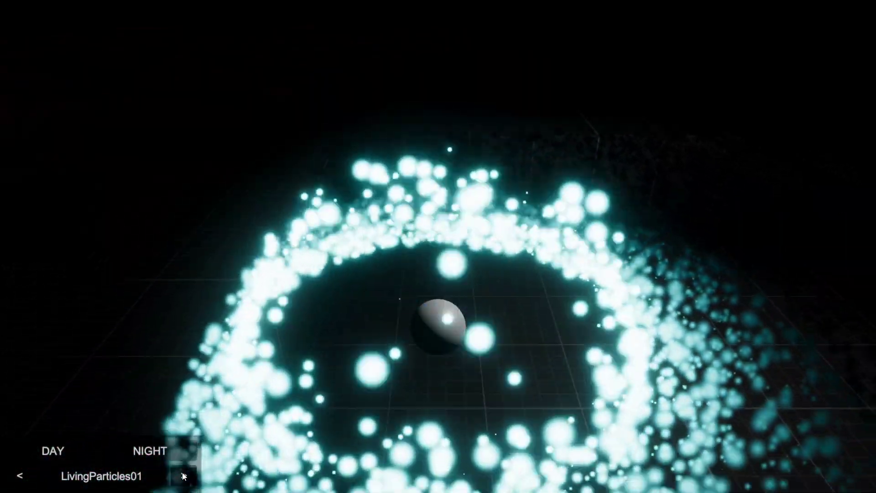
# - Browse the Living Particles demo effects from LivingParticles01 through LivingParticles06
pyautogui.click(182, 476)
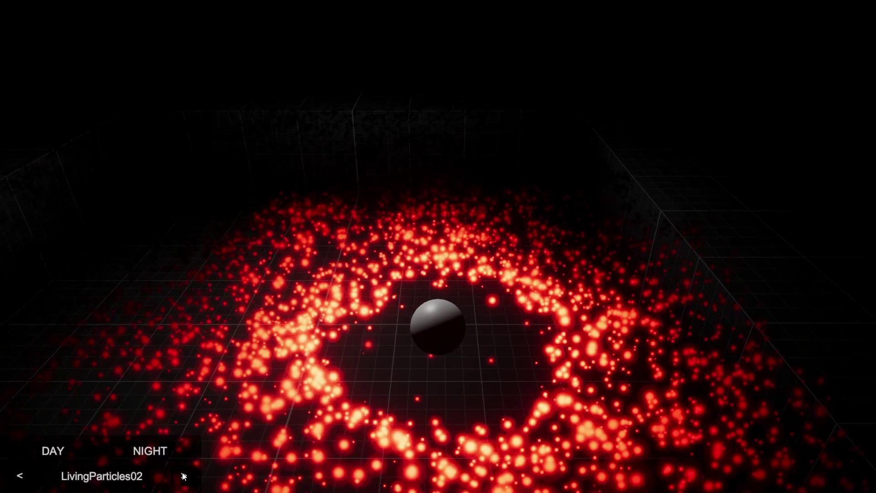
pyautogui.click(182, 476)
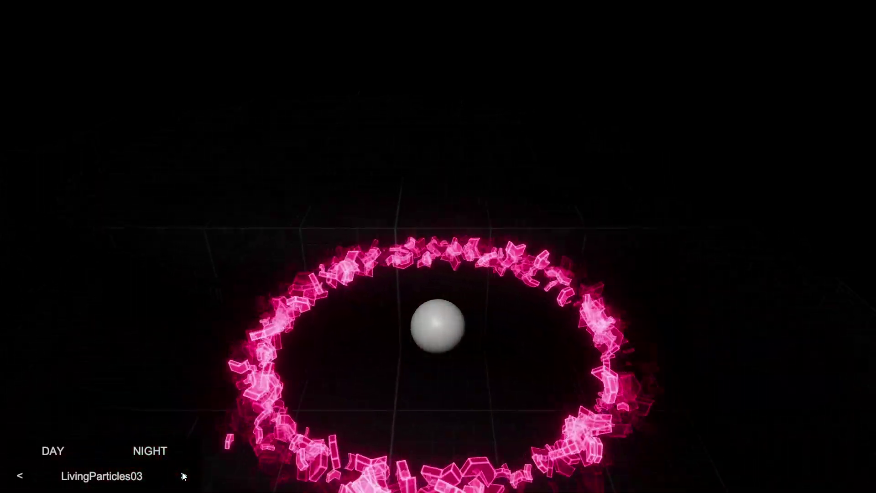
pyautogui.click(183, 476)
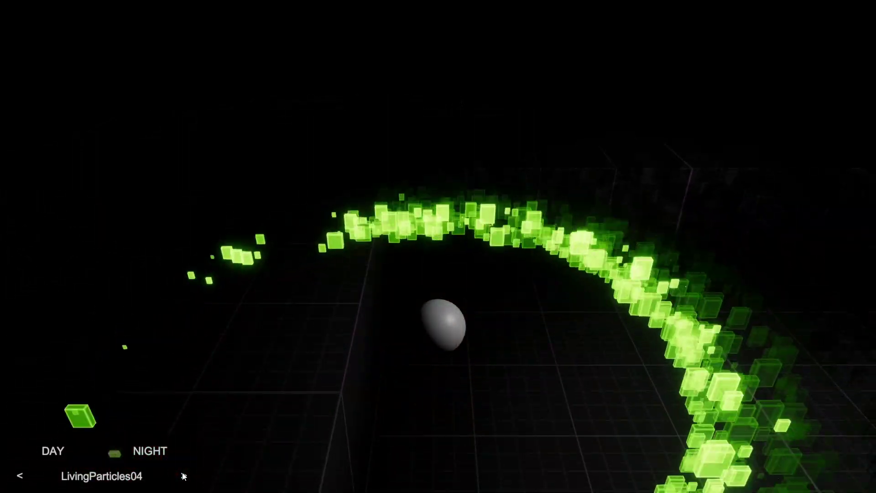
pyautogui.click(182, 476)
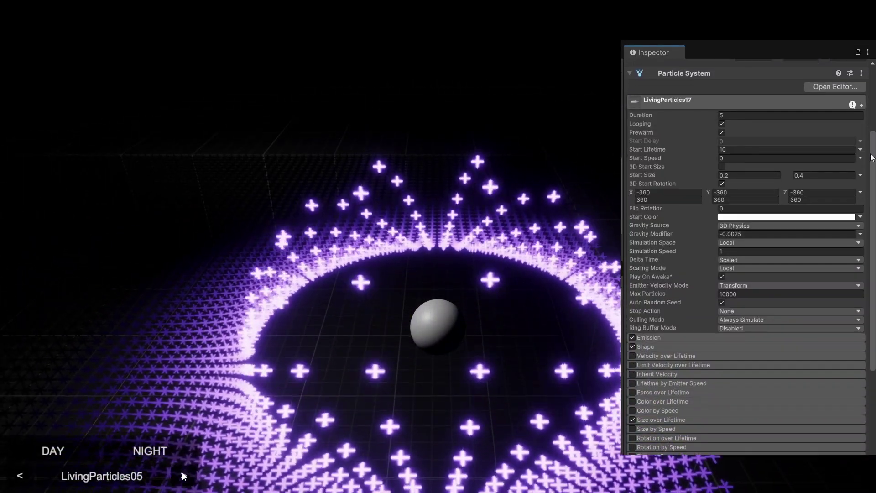
pyautogui.click(182, 472)
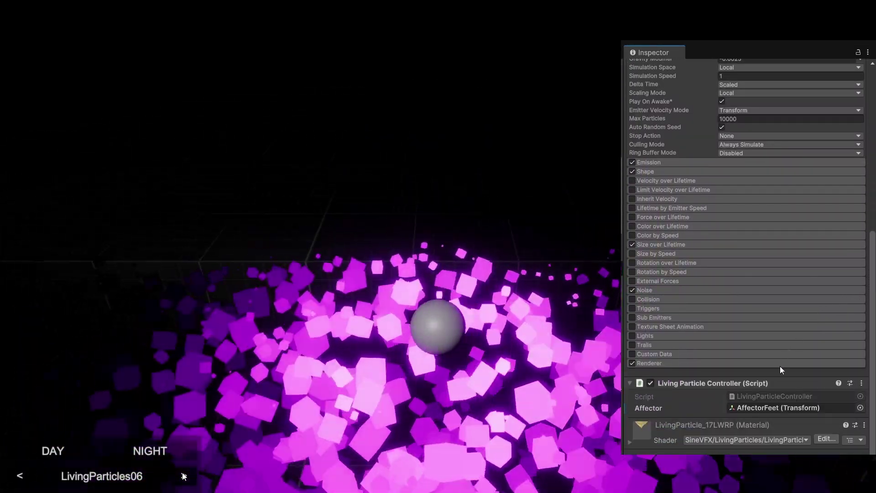
# - Continue through the Living Particles demo effects from LivingParticles06 to the one after LivingParticles11
pyautogui.click(182, 476)
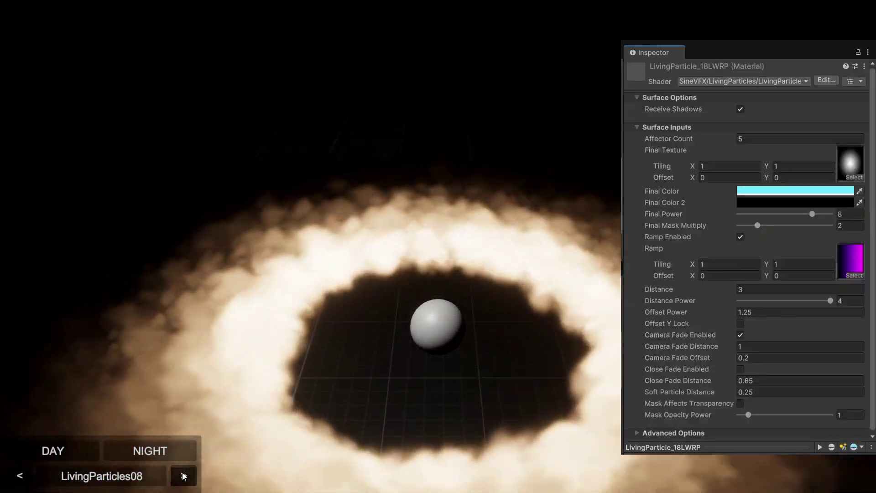
pyautogui.click(183, 476)
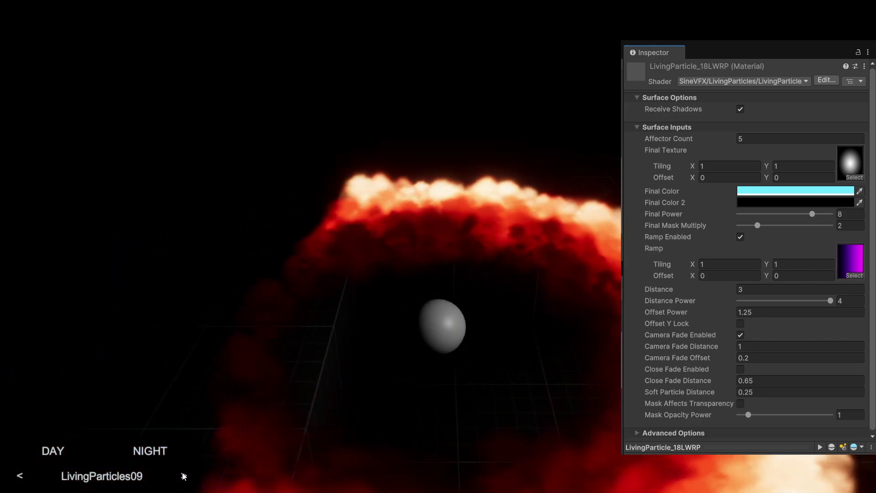
pyautogui.click(183, 476)
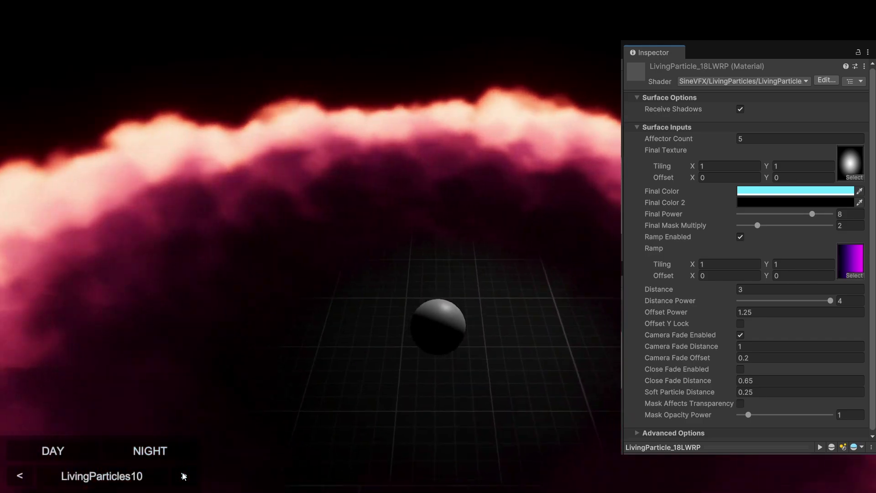
pyautogui.click(184, 475)
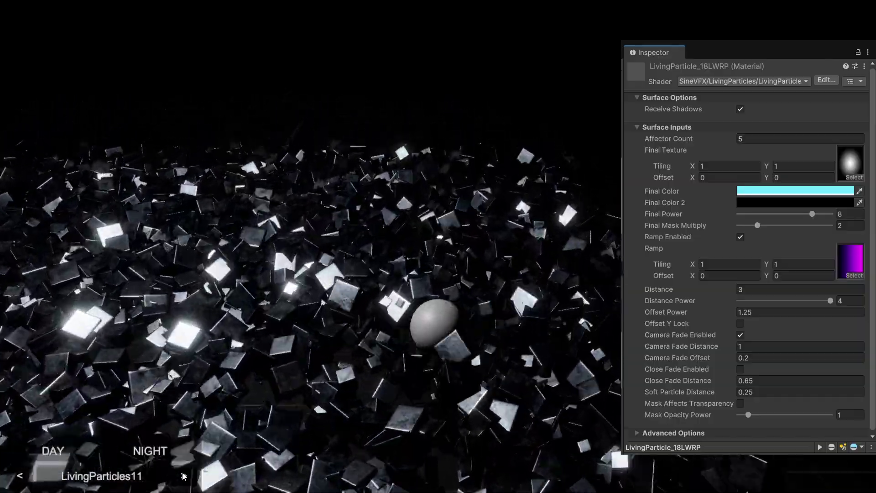
pyautogui.click(184, 475)
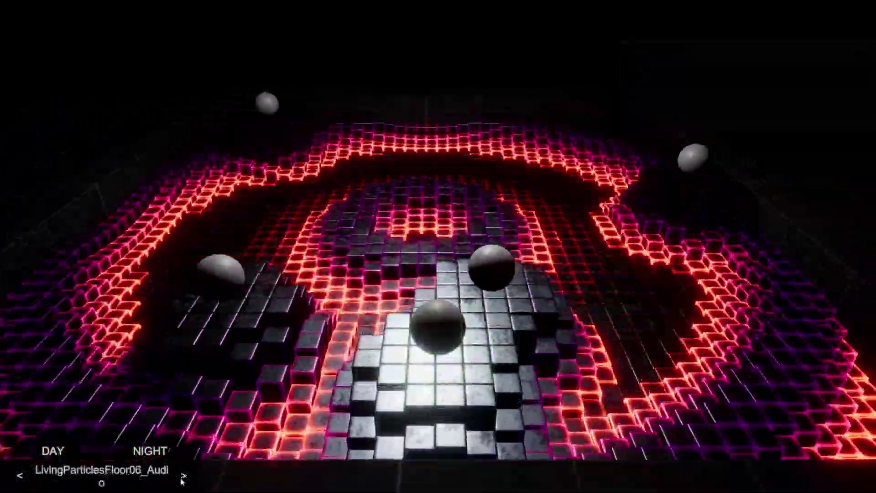
# - View the audio floor effects LivingParticlesFloor06_Audio and Floor07_Audio, plus the leaf effects LivingParticles13 and LivingParticles14 around the character
pyautogui.click(183, 476)
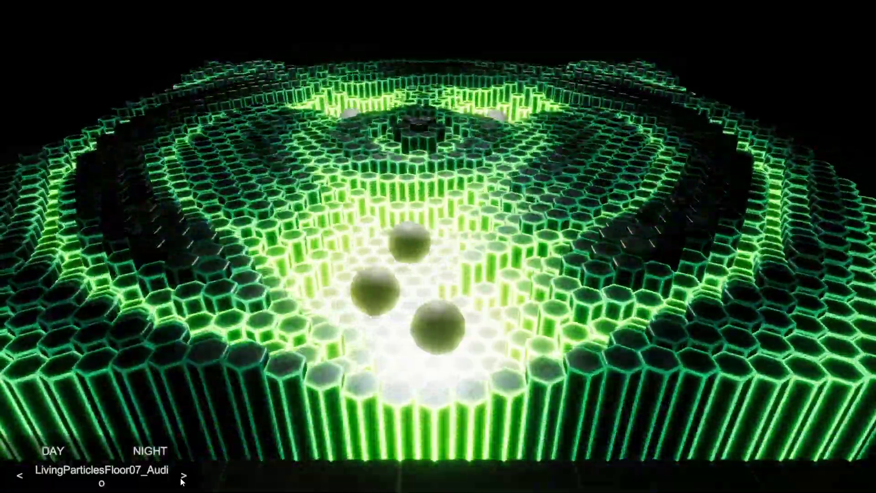
pyautogui.click(182, 476)
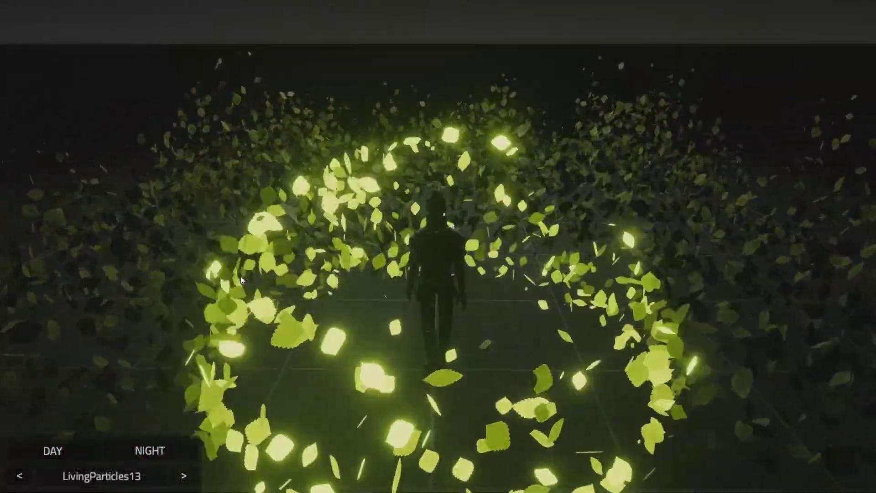
pyautogui.press('Right')
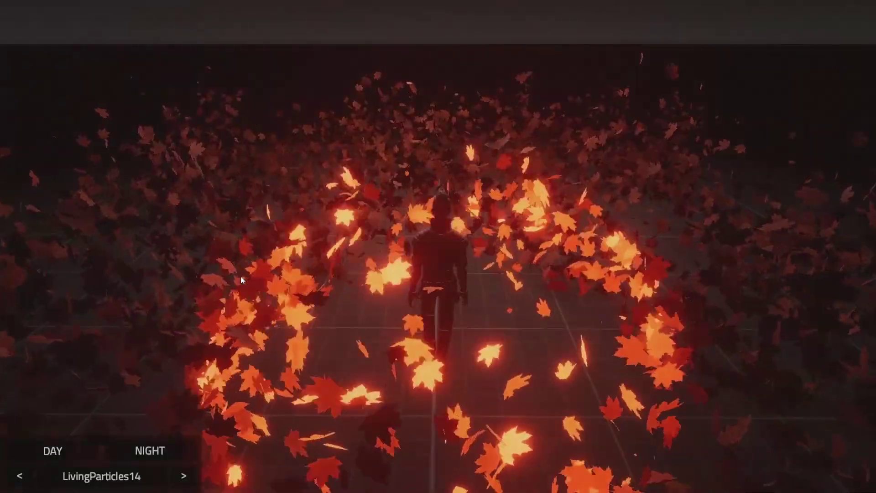
pyautogui.press('Right')
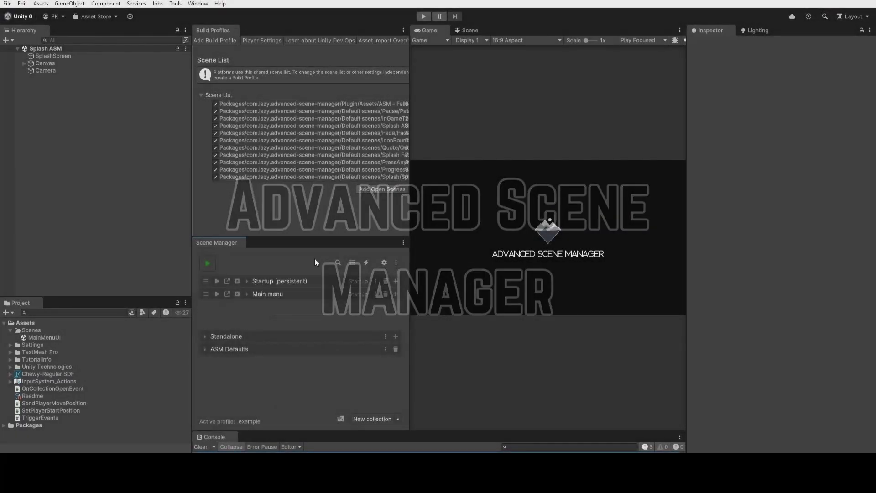
# - Expand the Startup (persistent) and Main menu collections in Scene Manager, and add the Persistent scene to the Startup collection
pyautogui.click(247, 281)
pyautogui.click(247, 315)
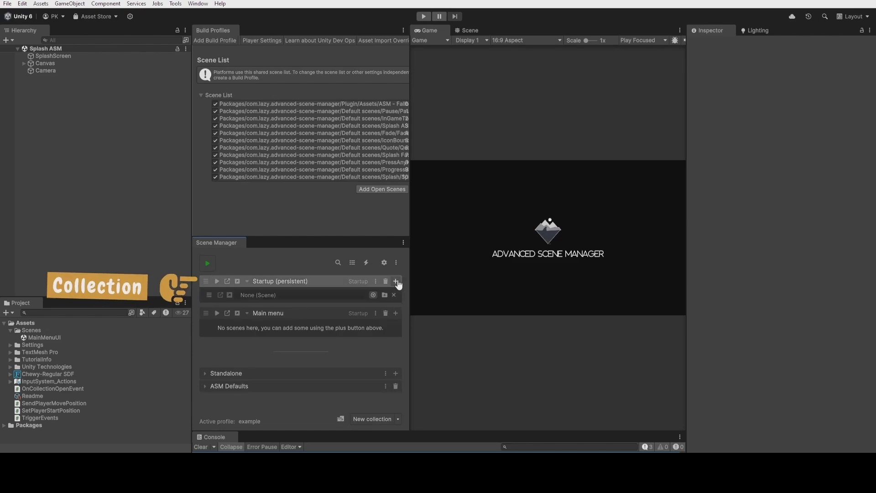
pyautogui.click(374, 295)
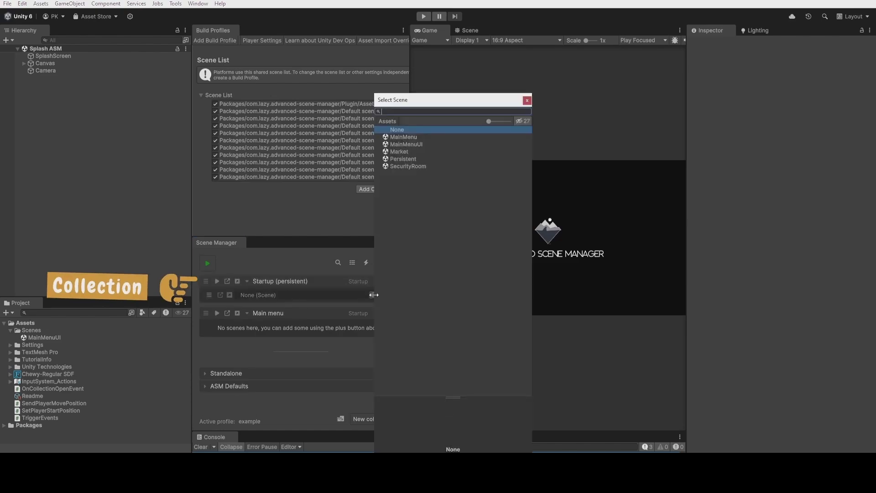
pyautogui.doubleClick(409, 160)
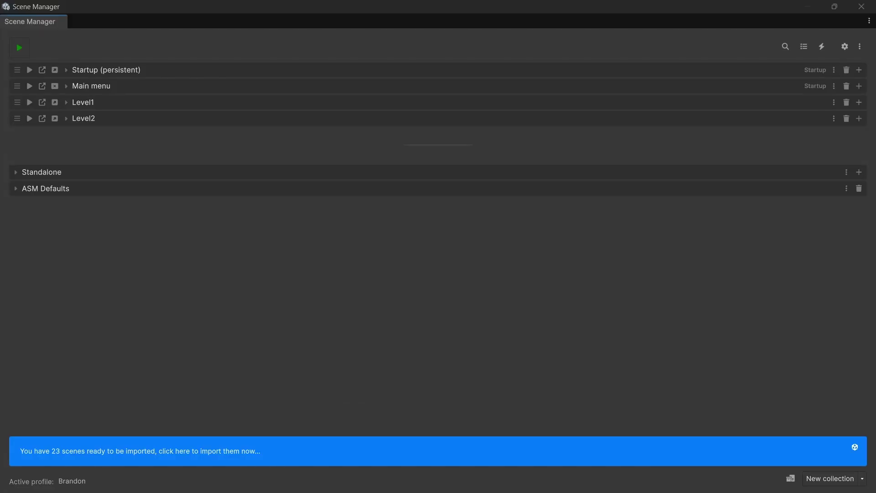
# - Expand the Startup (persistent), Main menu, Level1 and Level2 collections to show their scenes
pyautogui.click(223, 74)
pyautogui.click(211, 110)
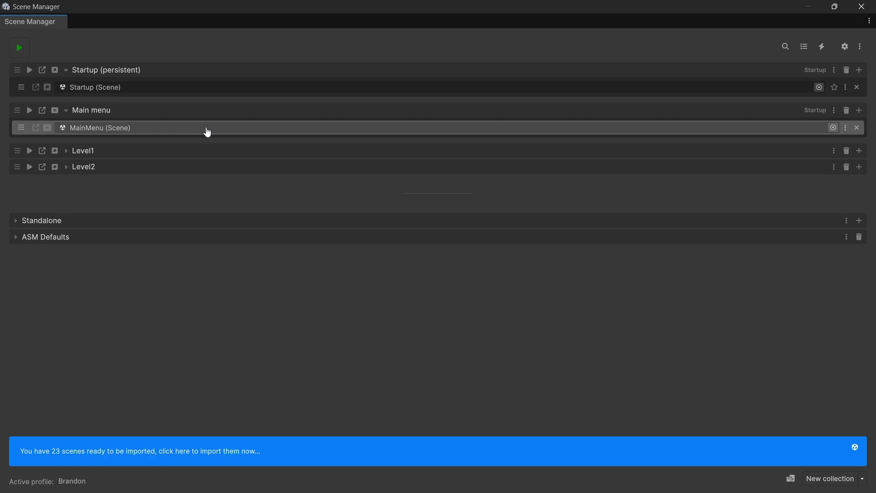
pyautogui.click(205, 152)
pyautogui.click(185, 191)
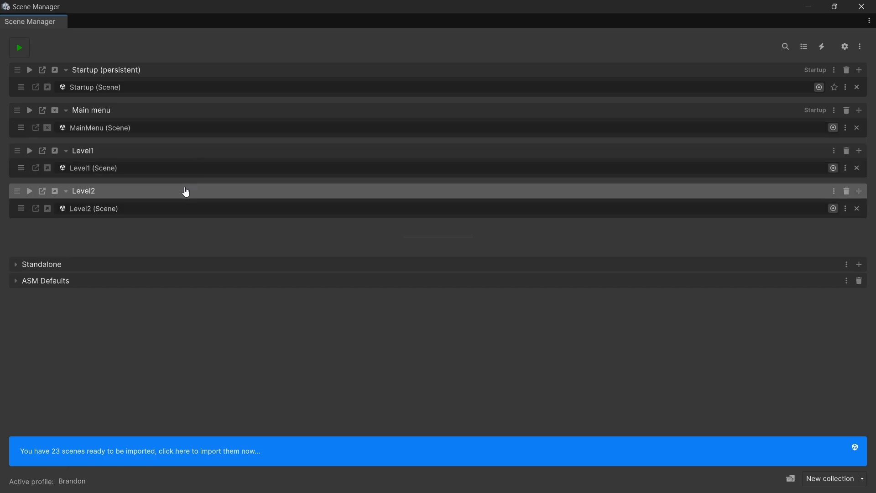
# - Review the Level2 scene's options and the Main menu collection's settings in Scene Manager
pyautogui.click(845, 209)
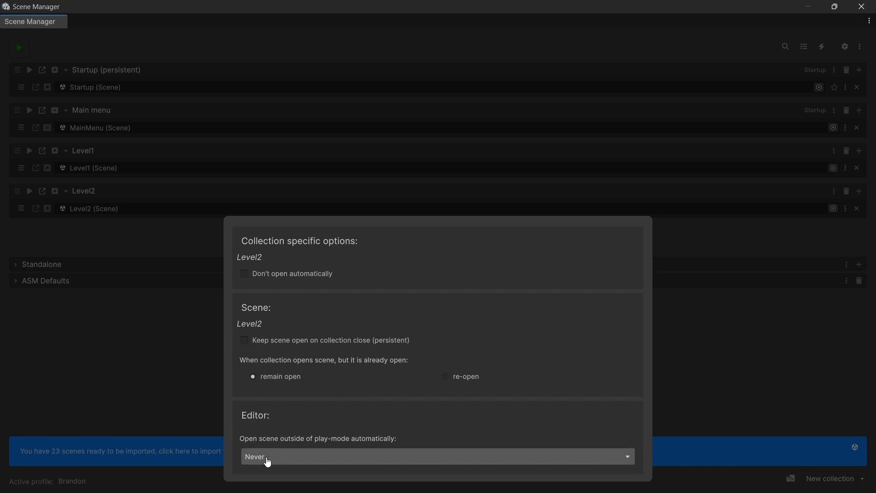
pyautogui.click(754, 364)
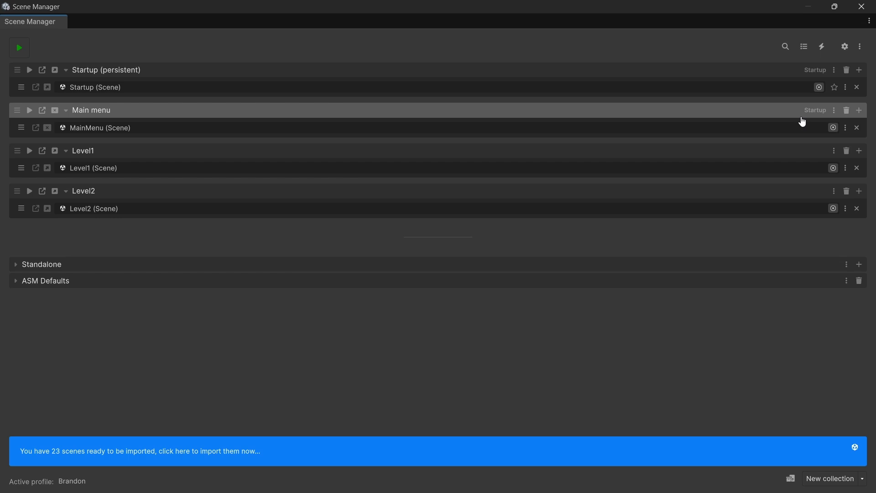
pyautogui.click(833, 110)
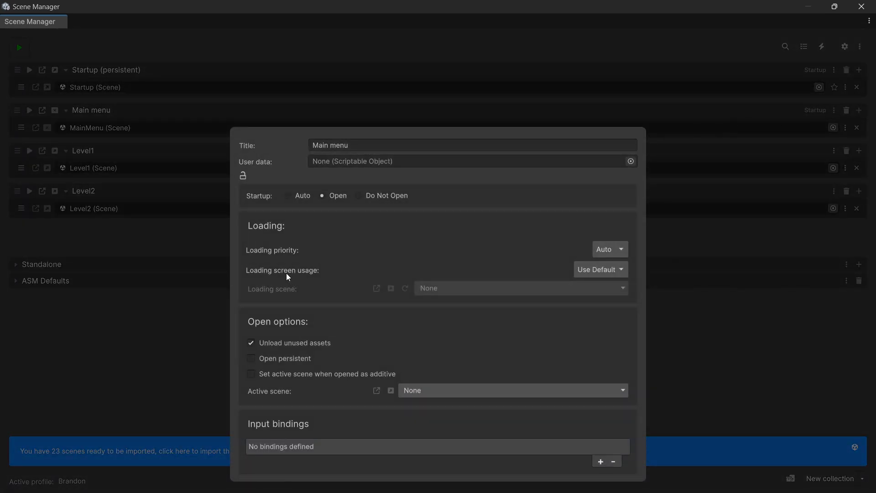
# - Test the game in play mode by loading Level 1 from the main menu, and end play mode
pyautogui.hotkey('ctrl', 'p')
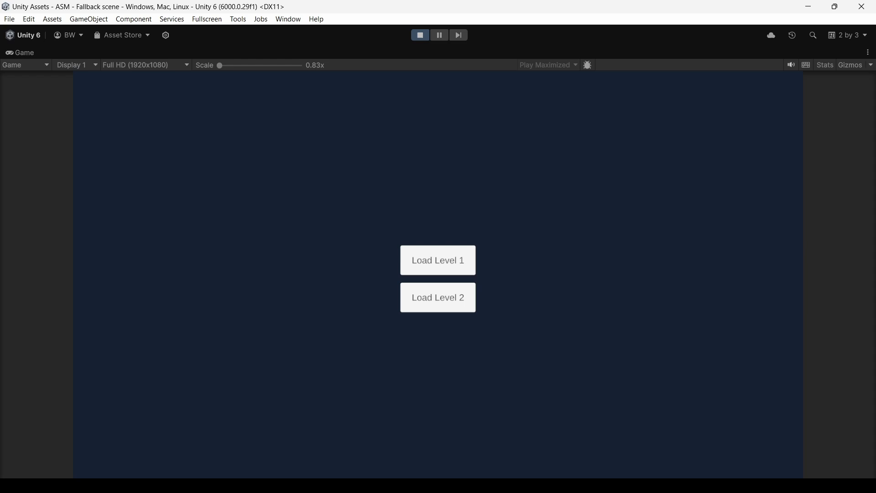
pyautogui.click(437, 263)
pyautogui.hotkey('ctrl', 'p')
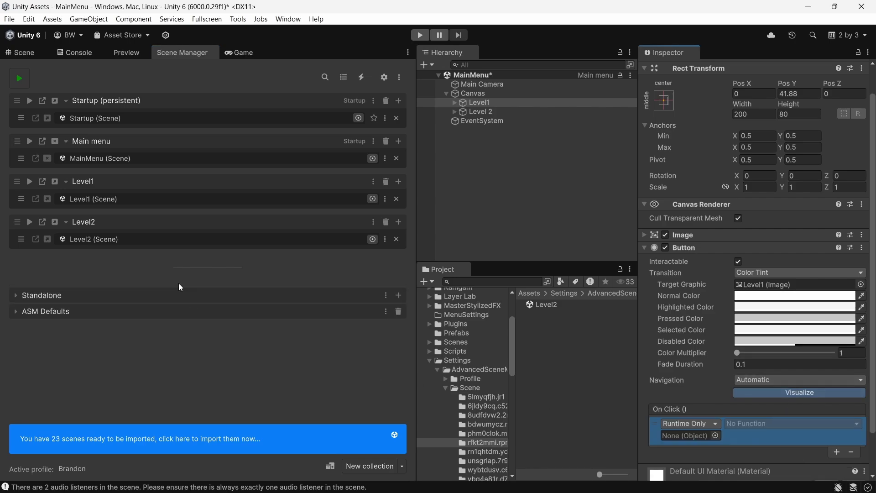
# - Assign the Level1 collection to the Level1 button's On Click event and set its function to SceneCollection _Open ()
pyautogui.moveTo(646, 412); pyautogui.dragTo(666, 433)
pyautogui.click(746, 424)
pyautogui.moveTo(768, 456)
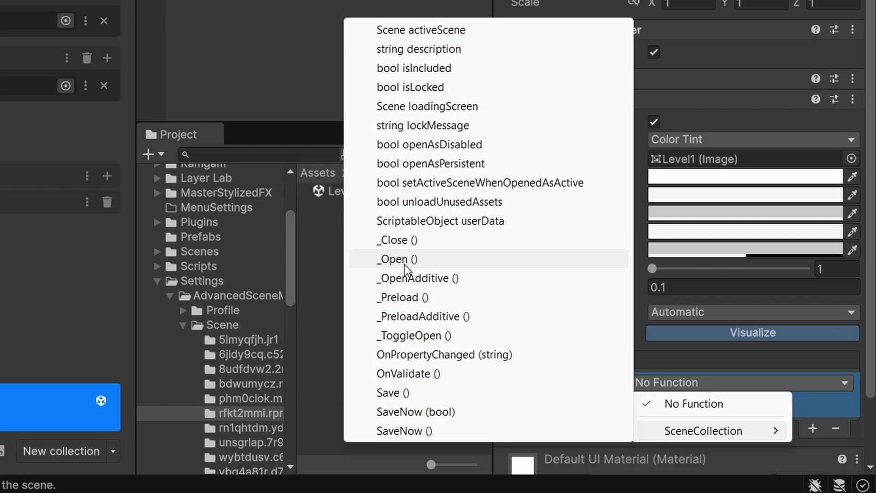
pyautogui.click(440, 282)
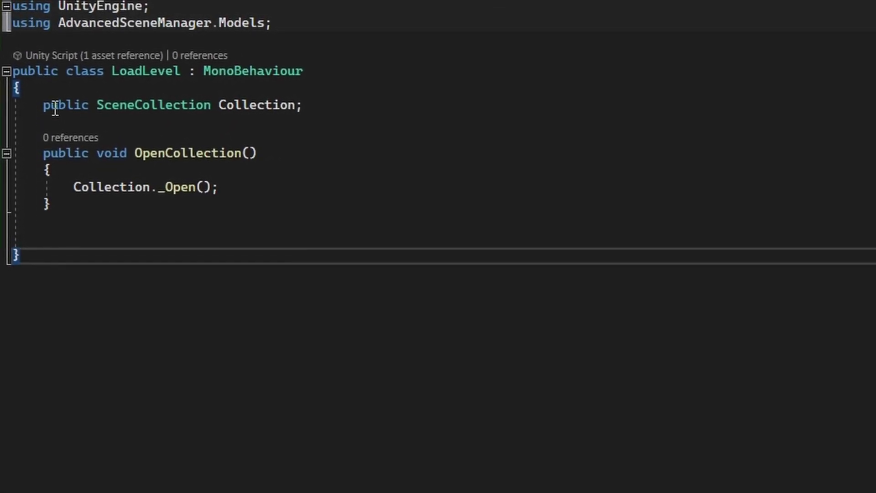
# - Replace the LoadLevel script's SceneCollection code with a Scene To Load field and assign the Level2 scene to it
pyautogui.moveTo(42, 104); pyautogui.dragTo(77, 198)
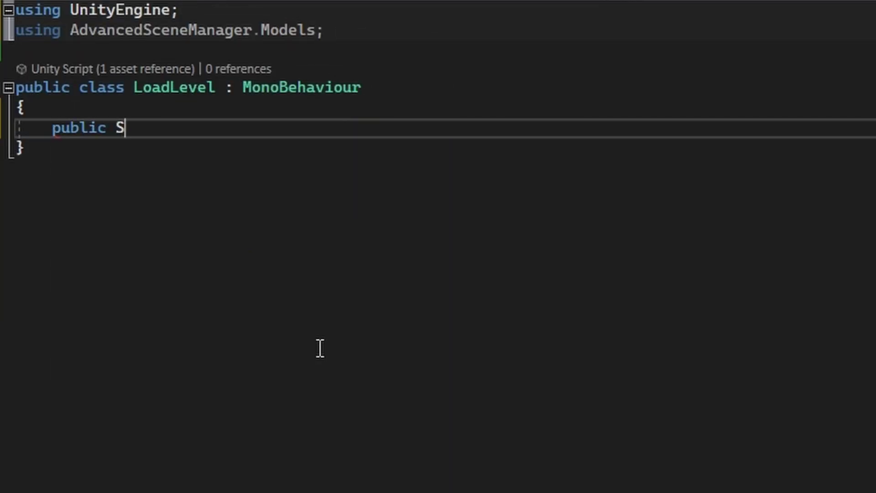
pyautogui.write('cene')
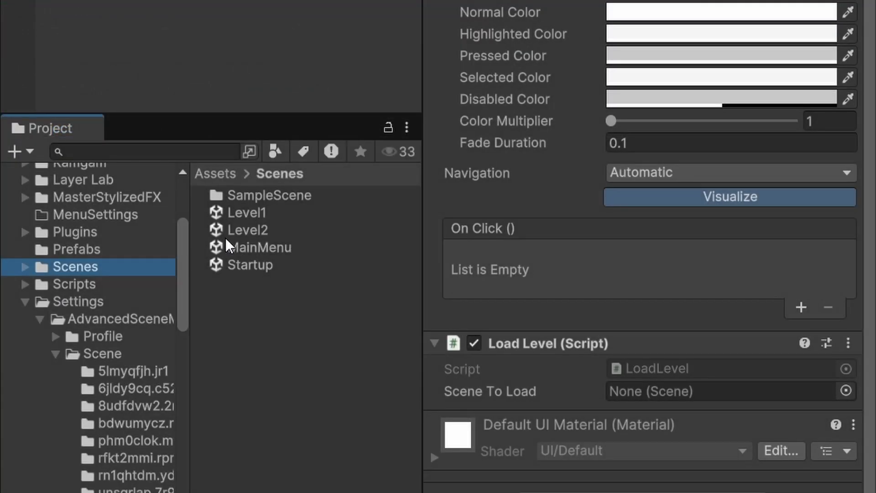
pyautogui.moveTo(246, 230); pyautogui.dragTo(661, 399)
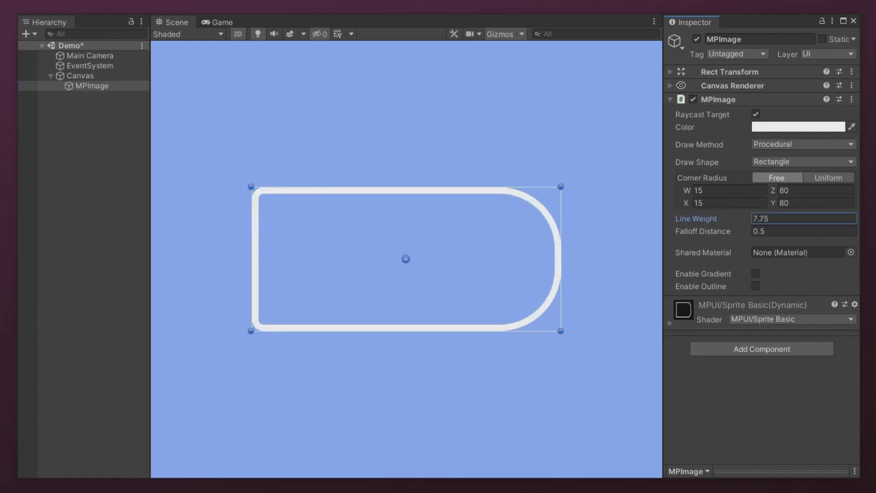
# - Shorten the MPImage evenly from both edges and enable its gradient using the cyan-to-purple preset
pyautogui.keyDown('alt'); pyautogui.moveTo(448, 186); pyautogui.dragTo(446, 196); pyautogui.keyUp('alt')
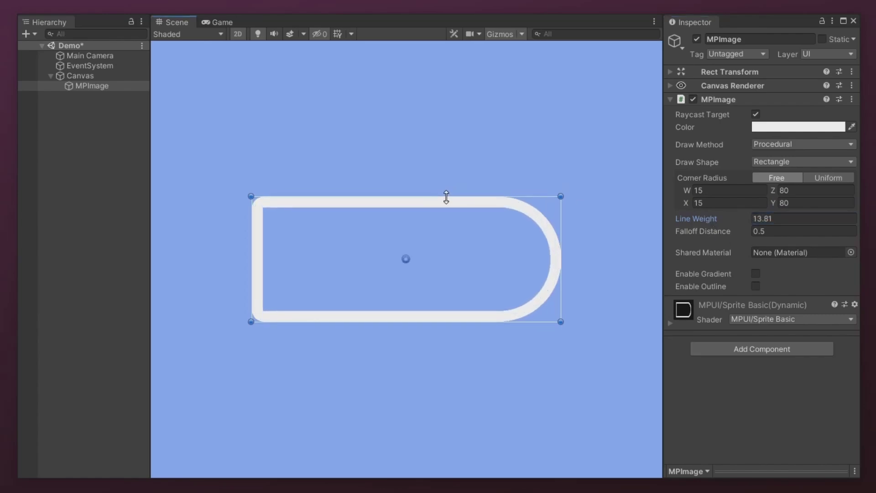
pyautogui.click(755, 274)
pyautogui.click(784, 298)
pyautogui.click(72, 203)
pyautogui.click(123, 204)
pyautogui.click(203, 206)
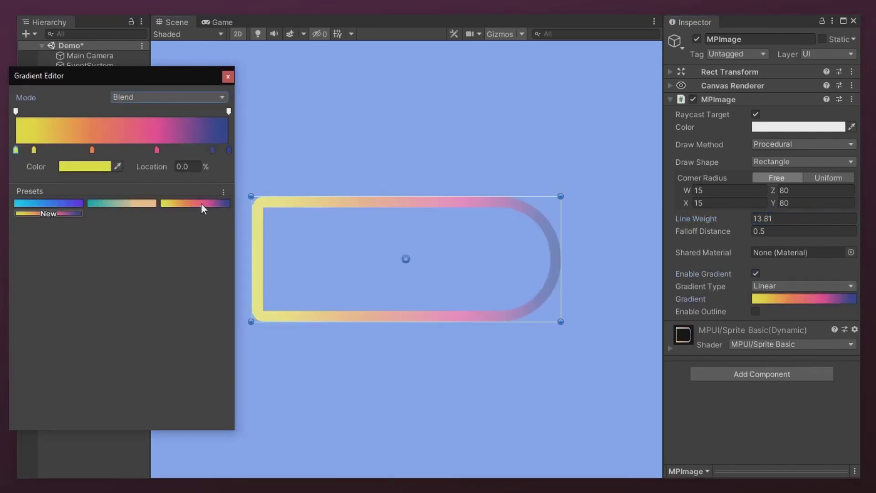
pyautogui.click(67, 203)
pyautogui.click(228, 76)
# - Set the MPImage's line weight to 0, duplicate it and place the copy directly above the original
pyautogui.click(779, 220)
pyautogui.write('0')
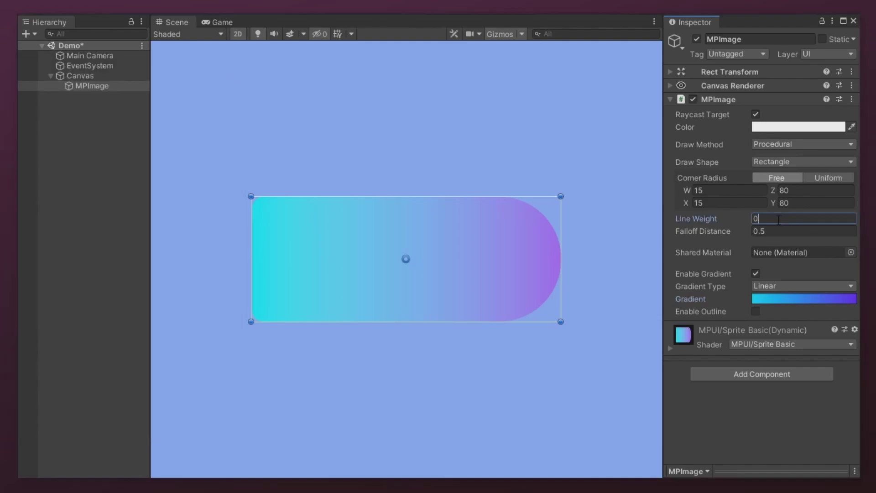
pyautogui.hotkey('ctrl', 'd')
pyautogui.moveTo(427, 261); pyautogui.dragTo(420, 117)
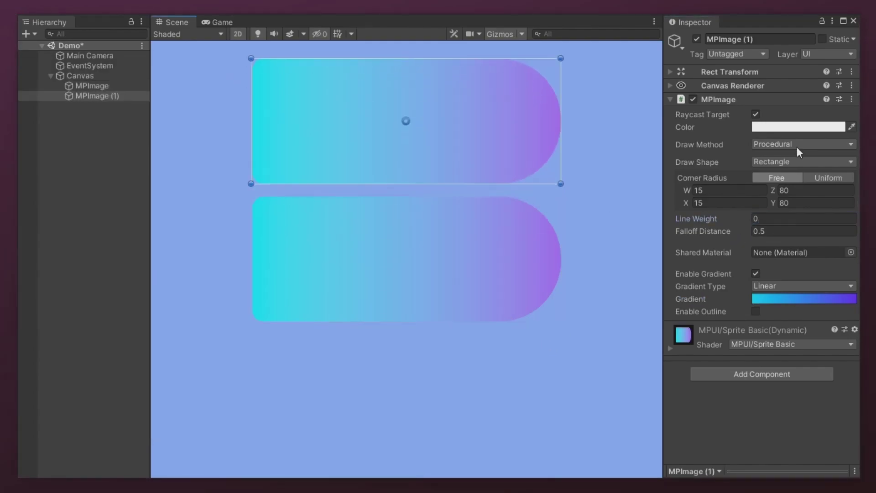
# - Turn the copy into a shadow: color it black, disable its gradient, set falloff distance to 16.59 and move it onto the original
pyautogui.click(798, 126)
pyautogui.moveTo(612, 231); pyautogui.dragTo(600, 258)
pyautogui.click(696, 97)
pyautogui.click(755, 273)
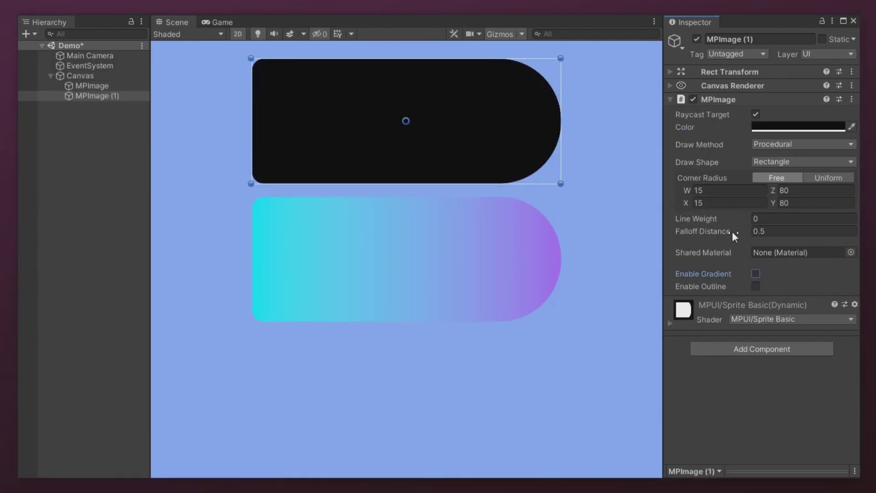
pyautogui.moveTo(731, 231); pyautogui.dragTo(848, 233)
pyautogui.moveTo(326, 122); pyautogui.dragTo(325, 260)
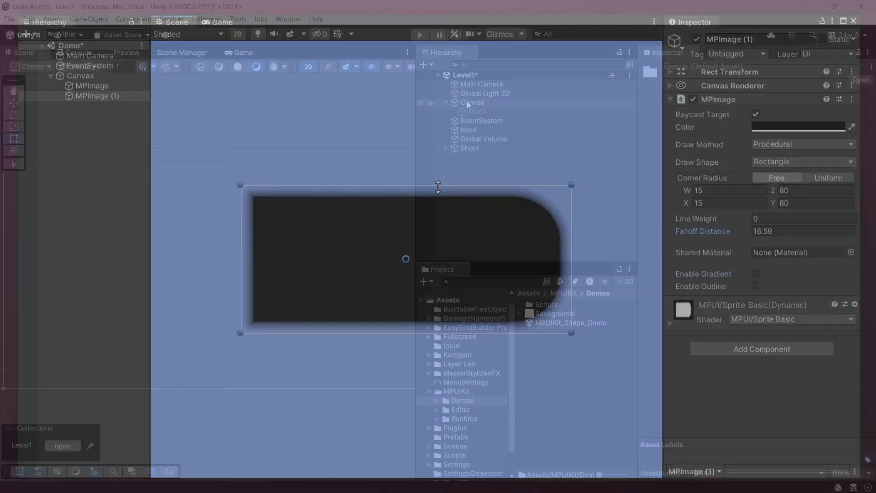
# - Add an MPImage under the Level1 Canvas and set its width and height to 500
pyautogui.rightClick(466, 100)
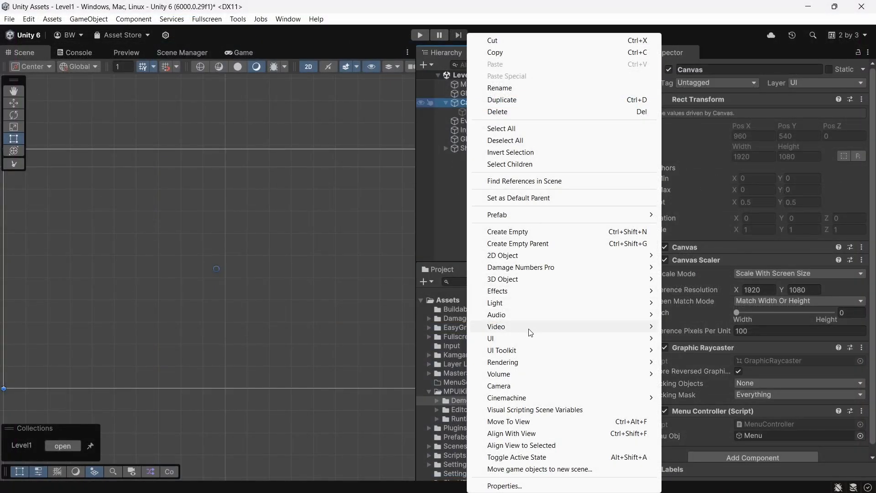
pyautogui.moveTo(529, 338)
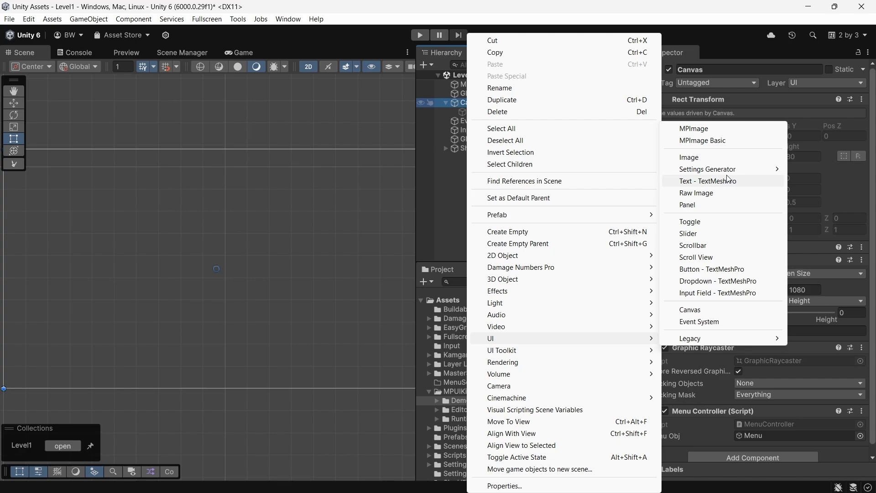
pyautogui.click(706, 130)
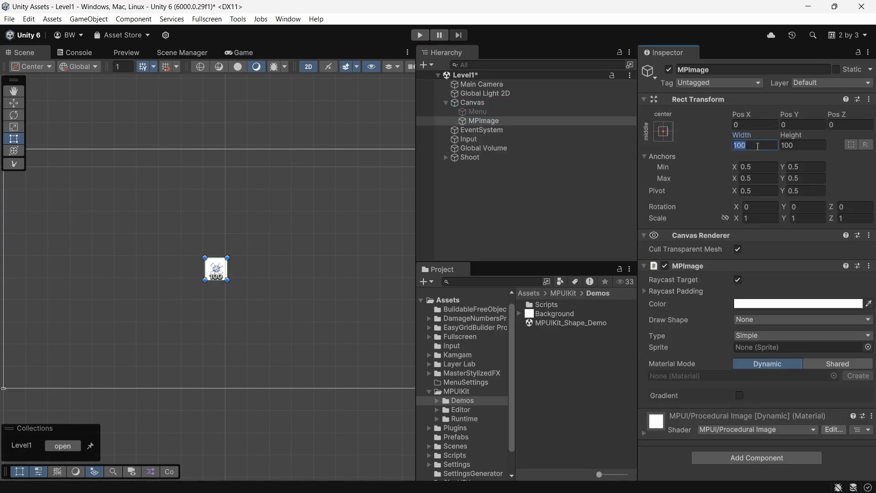
pyautogui.write('500')
pyautogui.press('Tab')
pyautogui.write('500')
# - Make the MPImage a circle with free radius 229.73, a stroke of 75.8 and a grey outline color
pyautogui.click(762, 345)
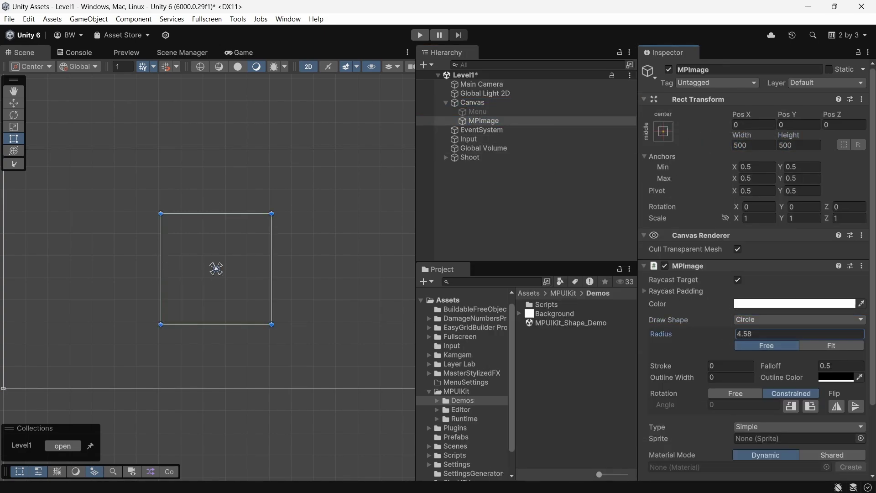
pyautogui.moveTo(685, 370); pyautogui.dragTo(702, 369)
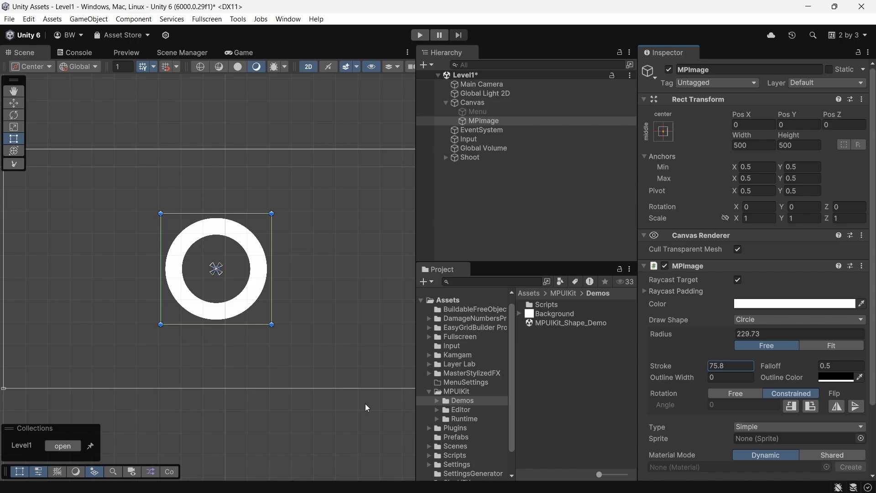
pyautogui.click(828, 376)
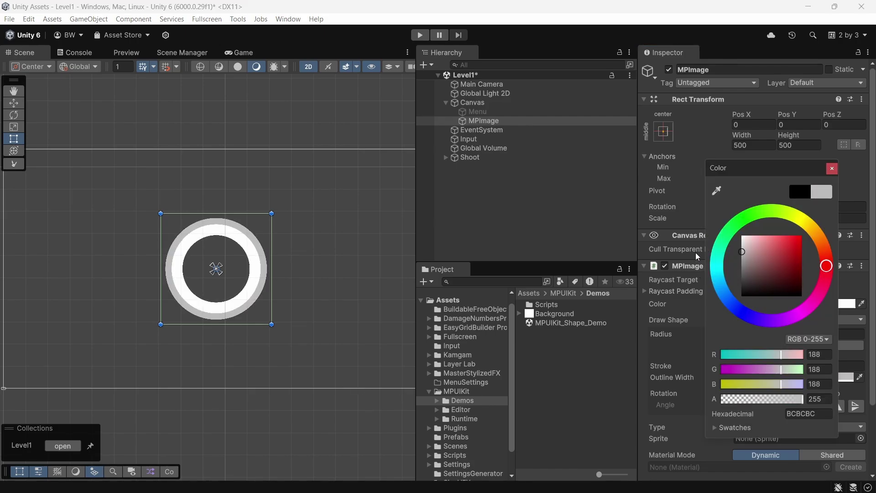
pyautogui.click(698, 35)
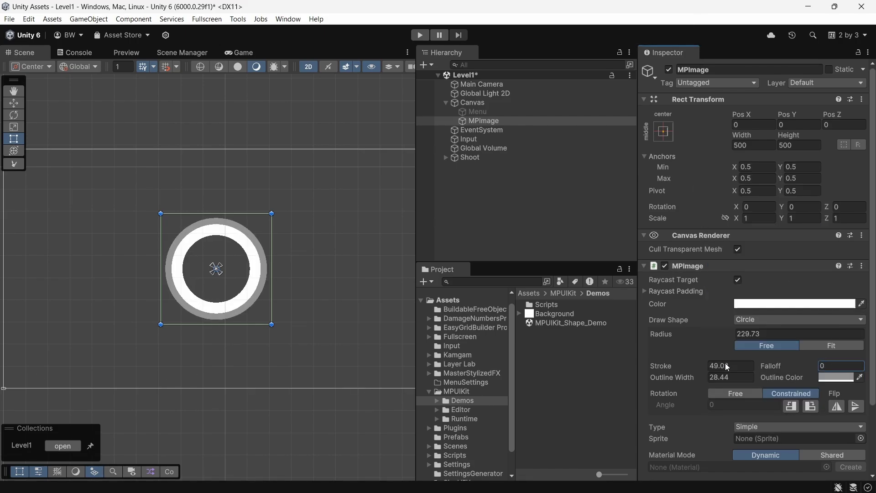
# - Open the circle's linear gradient for editing and color its starting key bright green
pyautogui.scroll(-5, 727, 368)
pyautogui.click(803, 392)
pyautogui.click(591, 201)
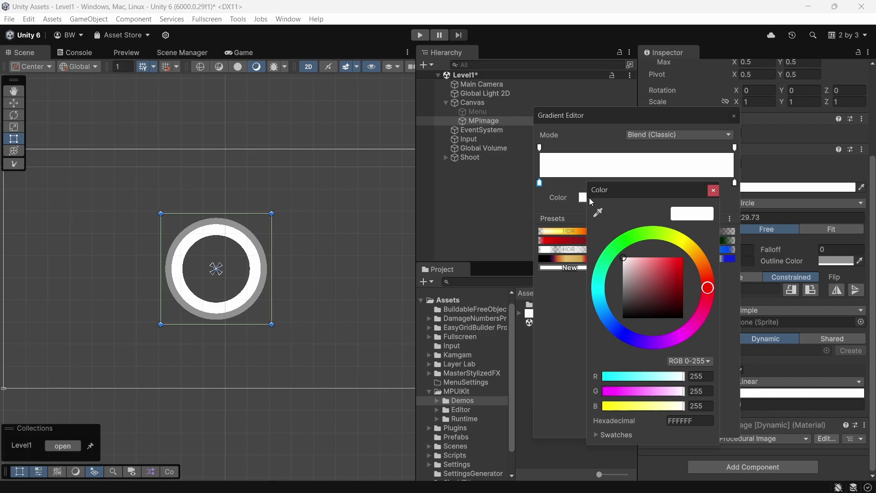
pyautogui.click(608, 254)
pyautogui.click(680, 261)
# - Add a yellow key and a red key after the green start of the circle's gradient
pyautogui.click(555, 183)
pyautogui.doubleClick(555, 182)
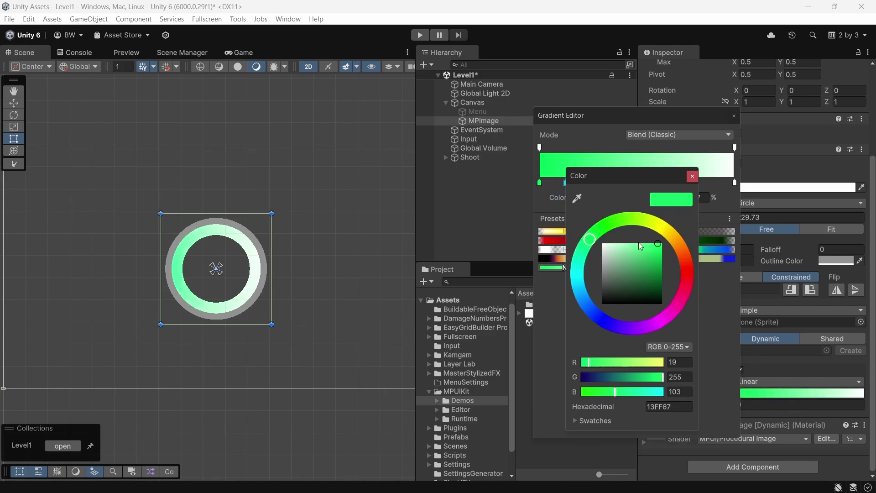
pyautogui.click(641, 247)
pyautogui.doubleClick(604, 183)
pyautogui.click(713, 265)
# - Add magenta and lavender keys to the gradient, plus a recolored key at 87.5%
pyautogui.doubleClick(735, 183)
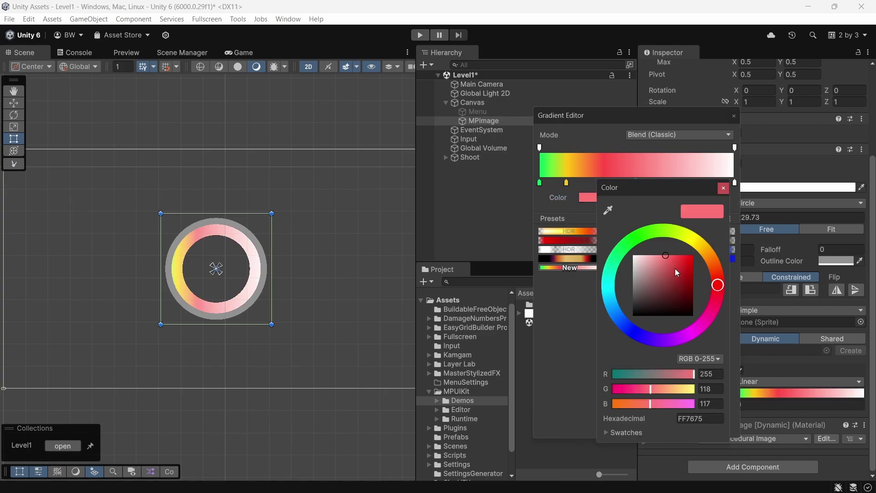
pyautogui.click(723, 188)
pyautogui.click(673, 182)
pyautogui.doubleClick(674, 183)
pyautogui.click(660, 334)
pyautogui.click(748, 191)
pyautogui.click(711, 182)
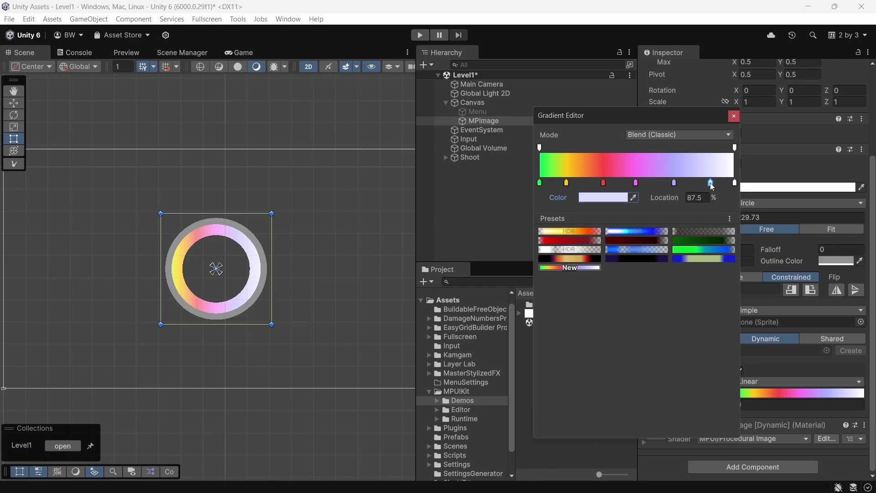
pyautogui.doubleClick(711, 182)
pyautogui.click(626, 295)
pyautogui.click(748, 191)
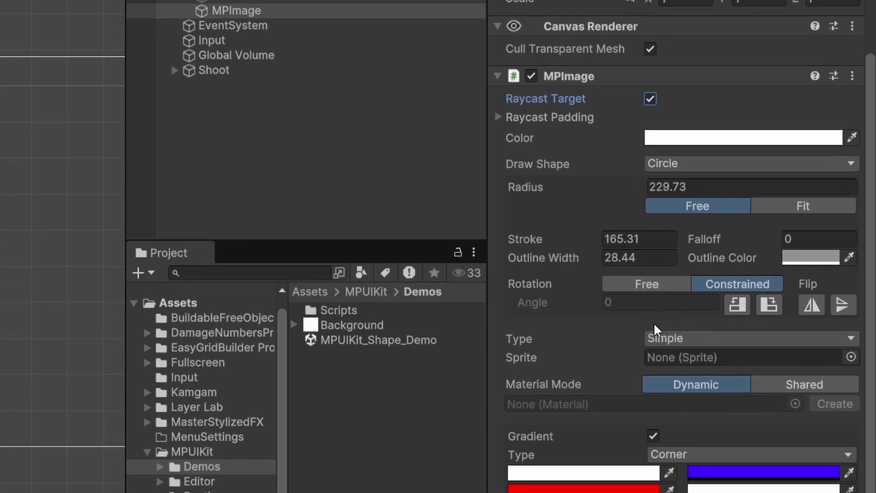
# - Set the circle's image type to Filled with the Horizontal fill method and adjust its fill amount
pyautogui.click(659, 369)
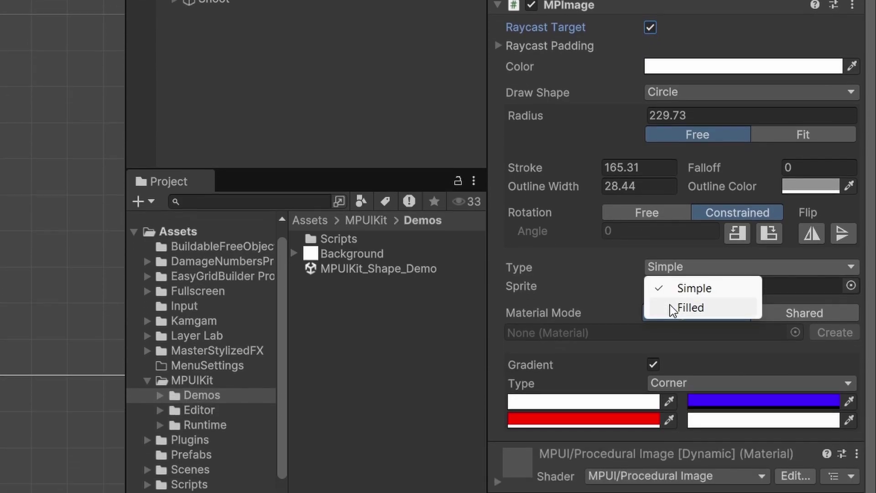
pyautogui.click(670, 305)
pyautogui.click(683, 248)
pyautogui.click(706, 270)
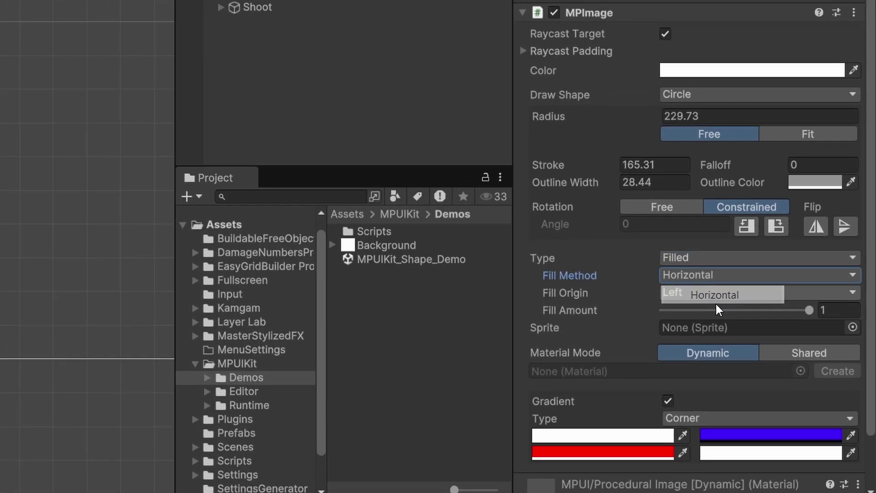
pyautogui.moveTo(809, 309); pyautogui.dragTo(803, 307)
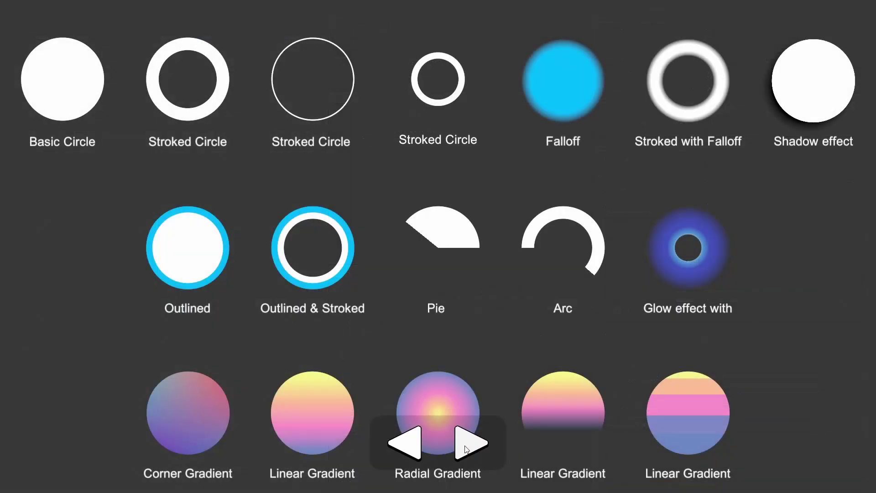
# - Advance to the next page of the MPUIKit shape demo and preview the MPImageAnimated animation
pyautogui.click(466, 449)
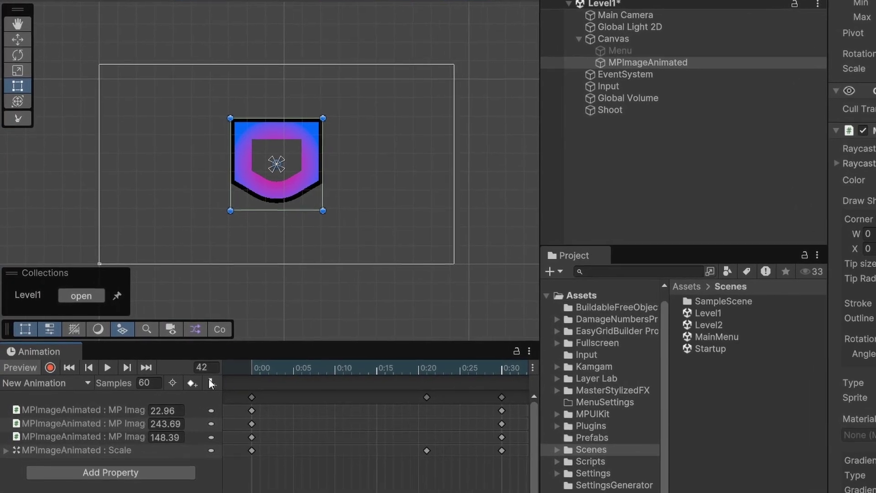
pyautogui.click(116, 371)
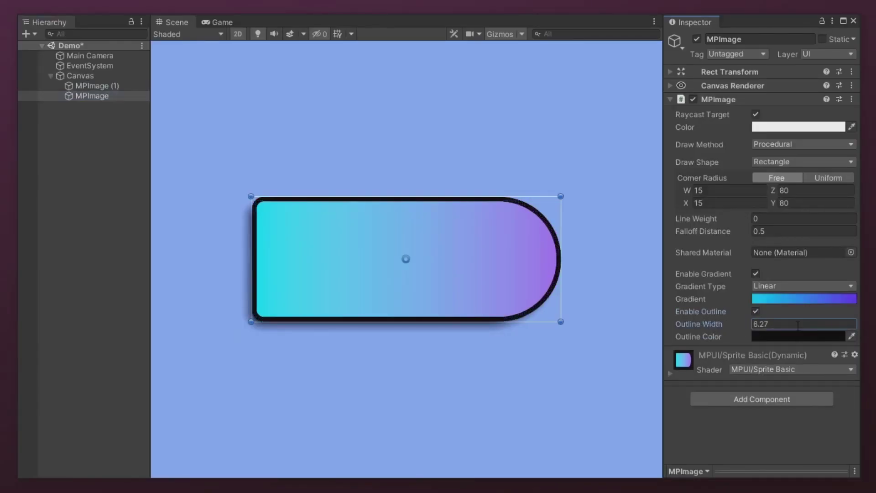
# - Change the gradient MPImage's outline color to the turquoise swatch
pyautogui.click(798, 337)
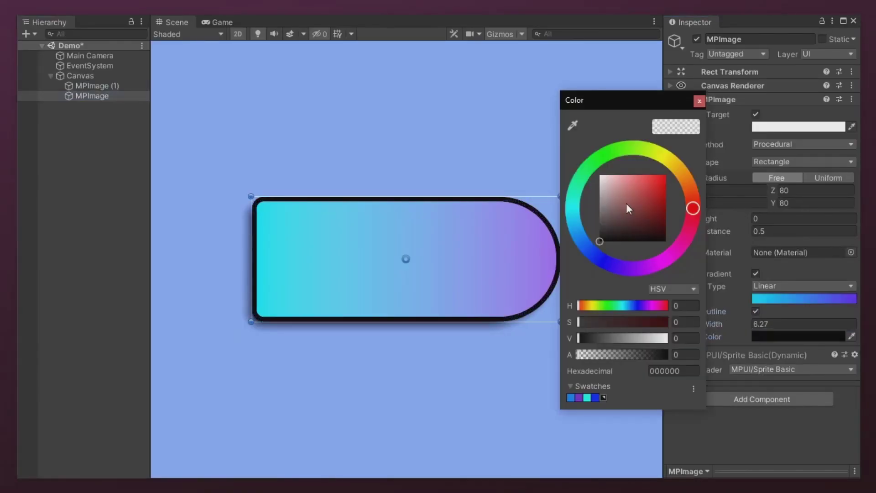
pyautogui.click(587, 397)
pyautogui.click(699, 101)
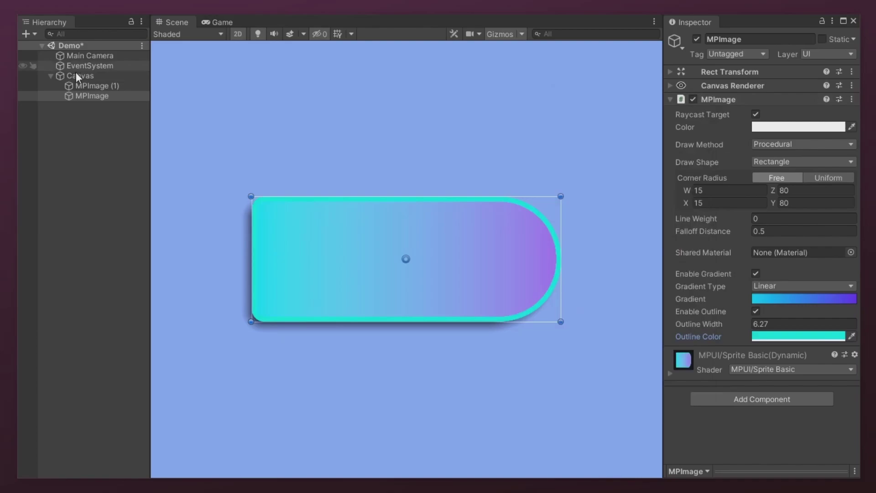
# - Add a Text object under the MPImage, center it horizontally and begin its text with "P"
pyautogui.rightClick(96, 96)
pyautogui.moveTo(165, 308)
pyautogui.click(246, 321)
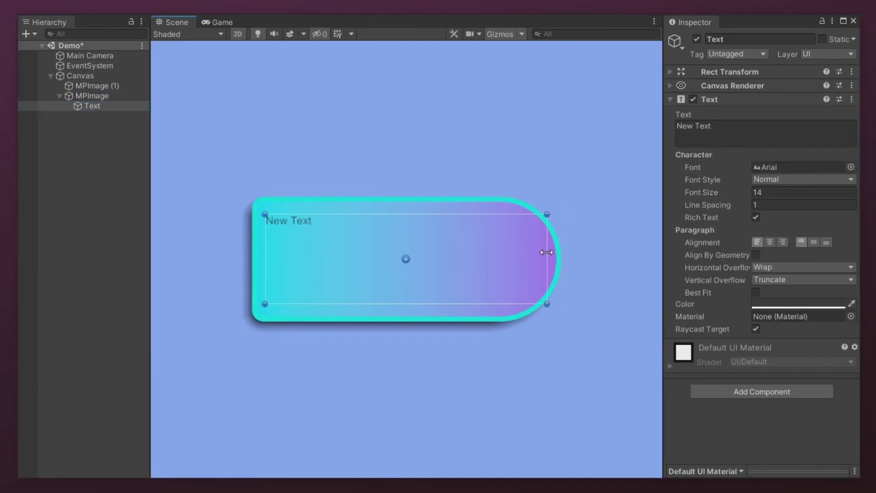
pyautogui.click(770, 242)
pyautogui.click(755, 131)
pyautogui.write('P')
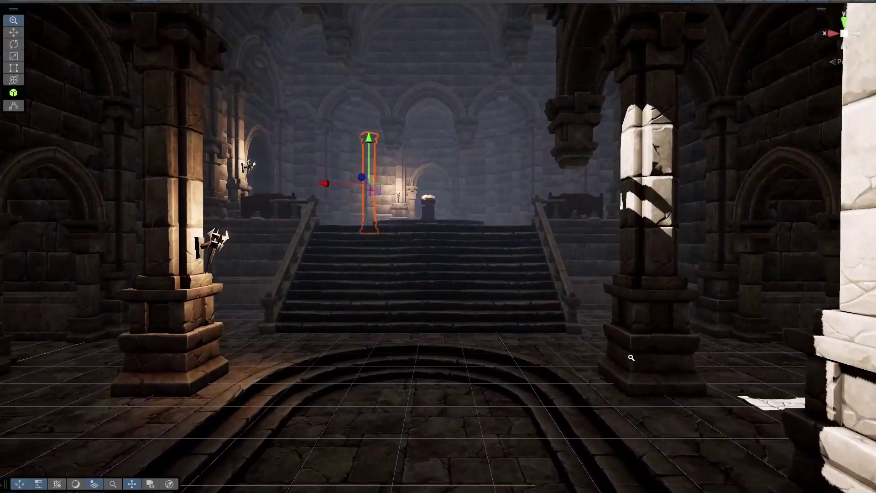
# - Examine the dungeon hall scene and inspect the lectern with the open book up close
pyautogui.keyDown('alt'); pyautogui.moveTo(631, 357); pyautogui.dragTo(737, 417, button='right'); pyautogui.keyUp('alt')
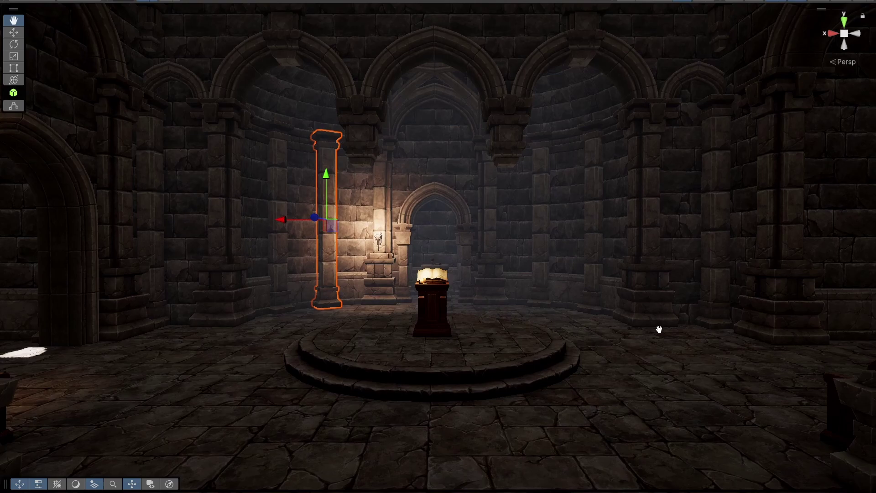
pyautogui.scroll(5, 659, 328)
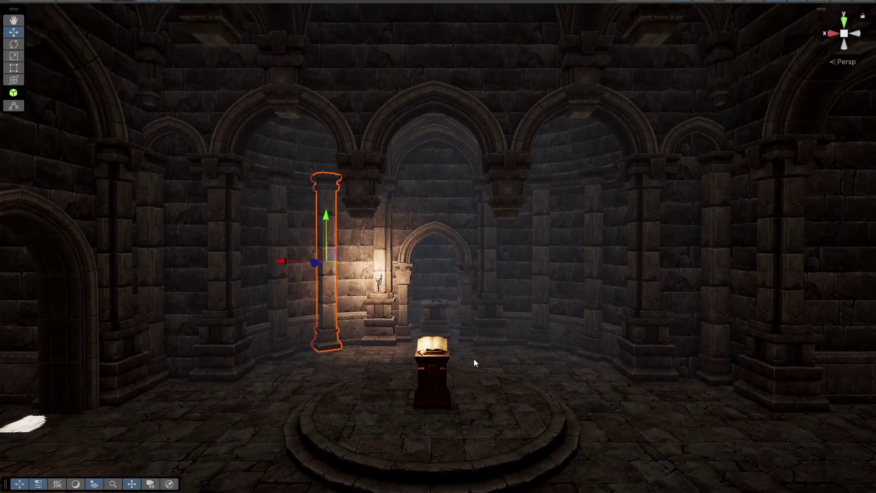
pyautogui.click(446, 350)
pyautogui.press('f')
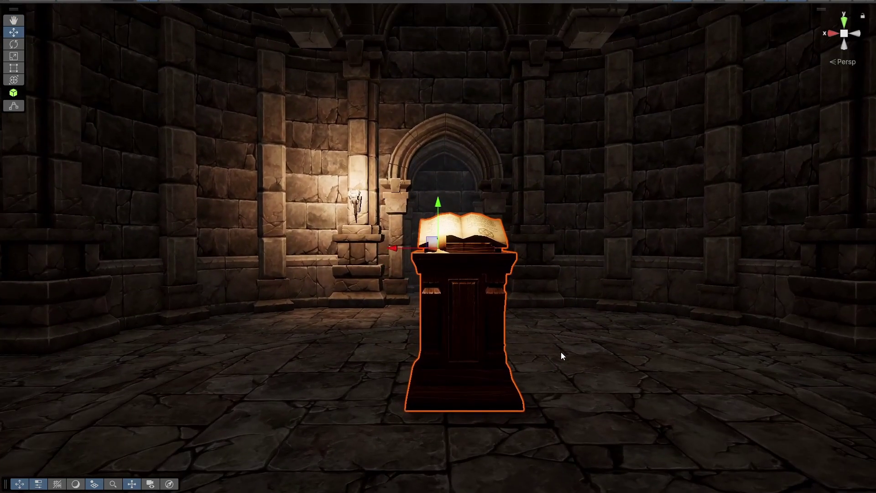
pyautogui.keyDown('alt'); pyautogui.moveTo(619, 265); pyautogui.dragTo(651, 406, button='right'); pyautogui.keyUp('alt')
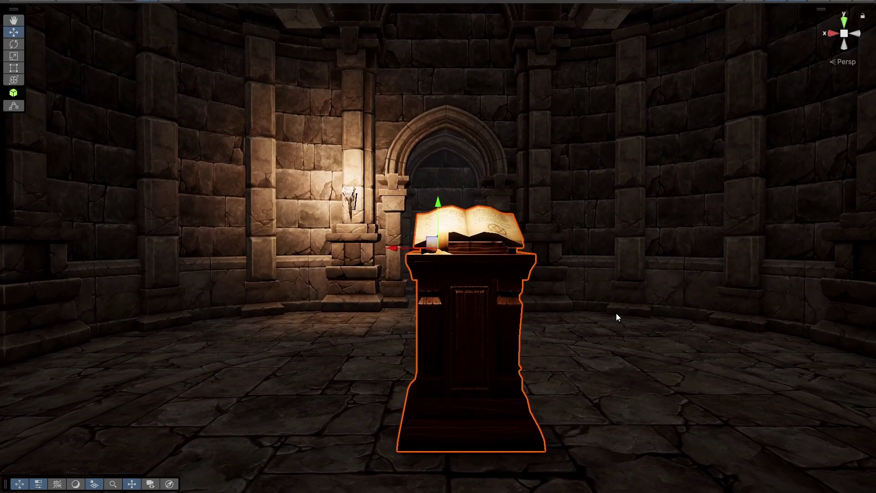
pyautogui.keyDown('alt'); pyautogui.moveTo(615, 313); pyautogui.dragTo(622, 471); pyautogui.keyUp('alt')
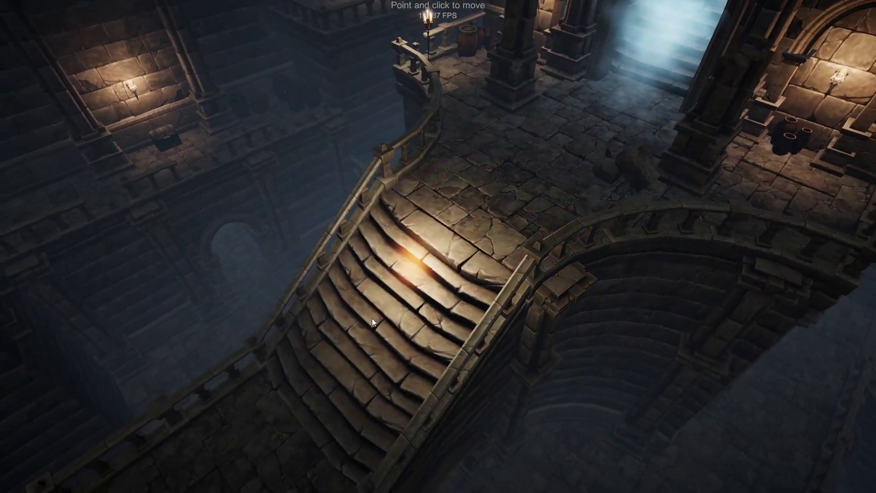
# - Guide the point-and-move light down the dungeon stairs, across the bridge and onto the next staircase
pyautogui.click(372, 318)
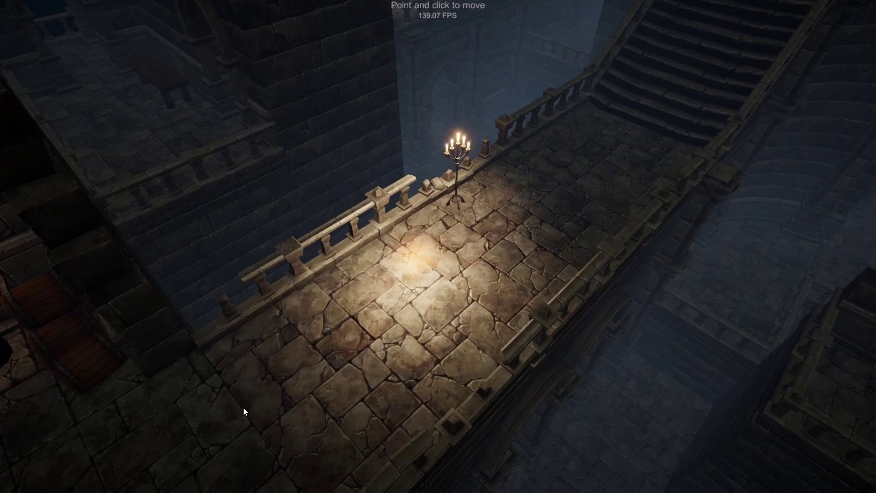
pyautogui.click(243, 407)
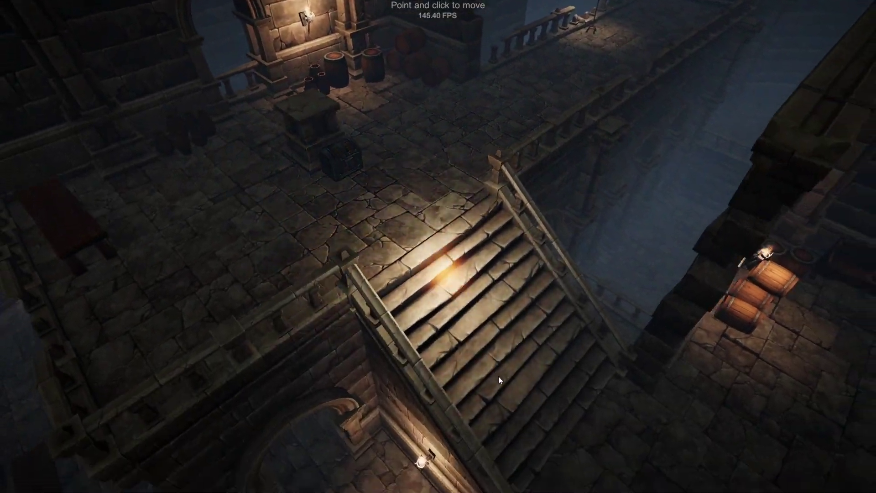
pyautogui.click(498, 379)
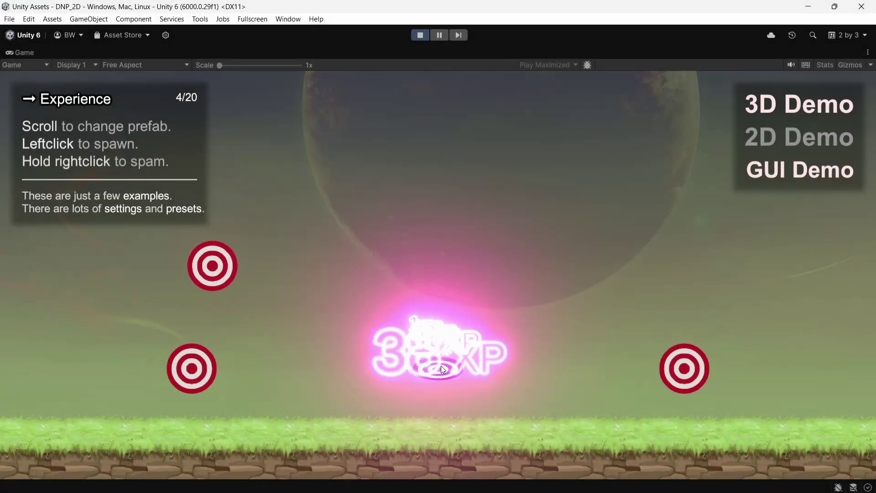
# - Spawn Experience numbers below the middle target in the Damage Numbers Pro 2D demo
pyautogui.click(442, 410)
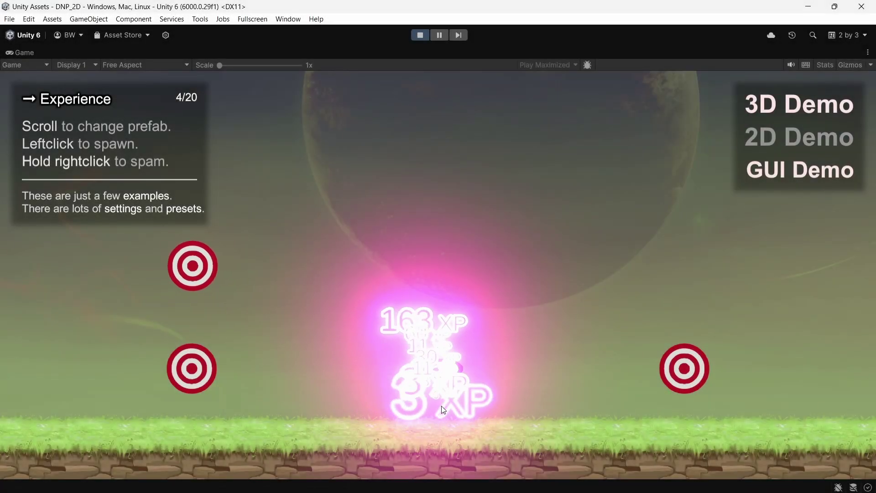
pyautogui.click(442, 407)
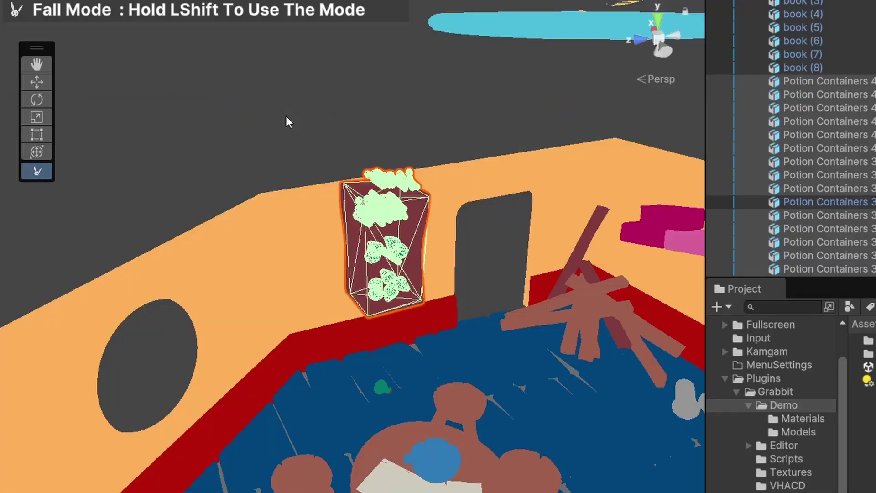